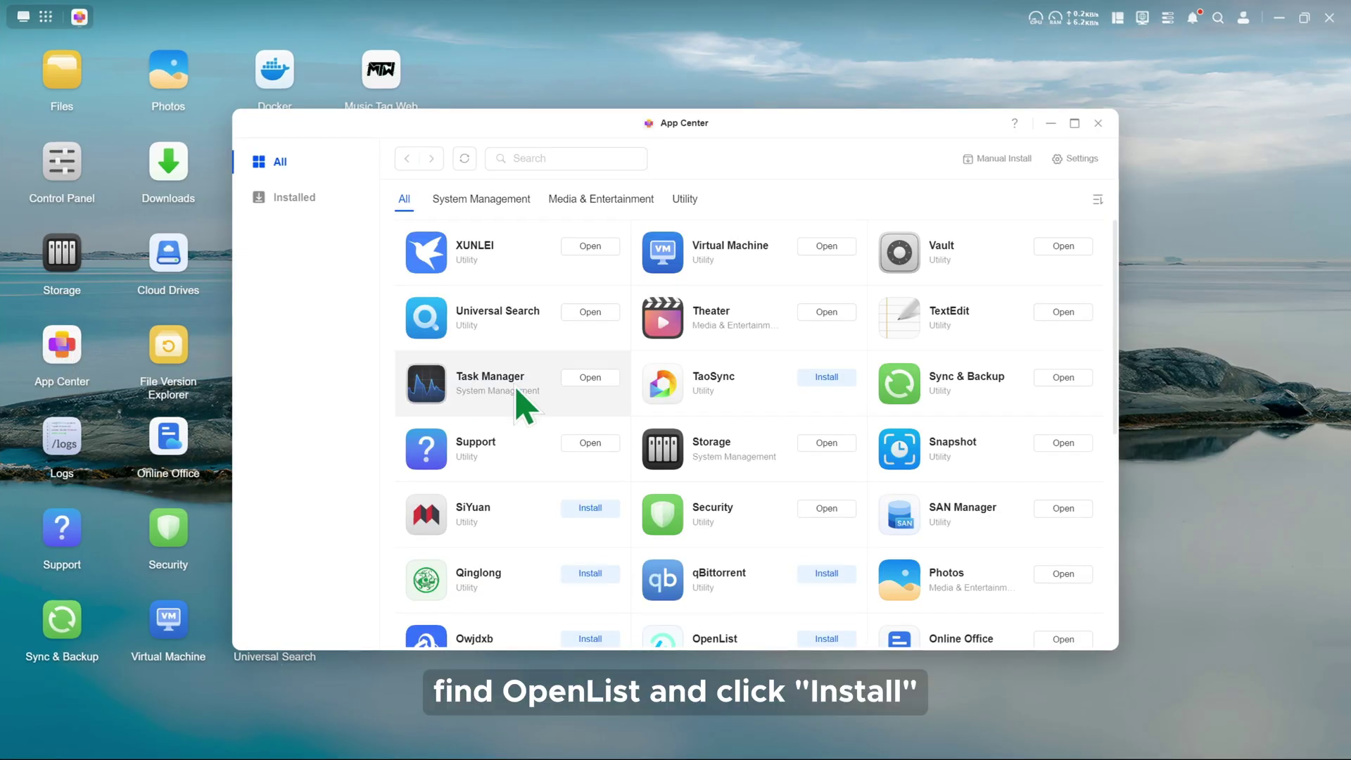
{"action": "scroll", "coordinate": [858, 422], "scroll_direction": "down", "scroll_amount": 2}
{"action": "scroll", "coordinate": [865, 415], "scroll_direction": "down", "scroll_amount": 1}
{"action": "scroll", "coordinate": [852, 407], "scroll_direction": "down", "scroll_amount": 2}
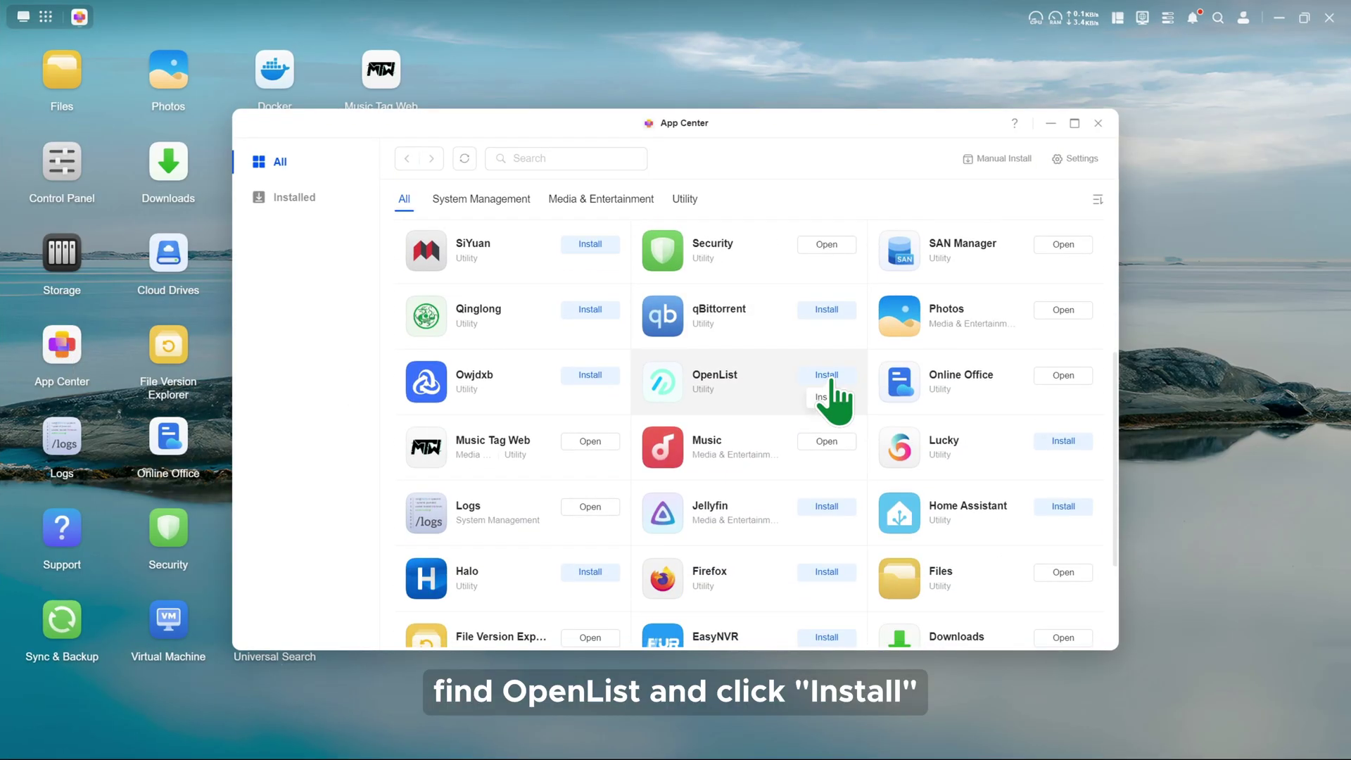
Step: Install OpenList using a new 'openlist' folder in the personal user folder as its resource path
{"action": "left_click", "coordinate": [830, 378]}
{"action": "left_click", "coordinate": [786, 387]}
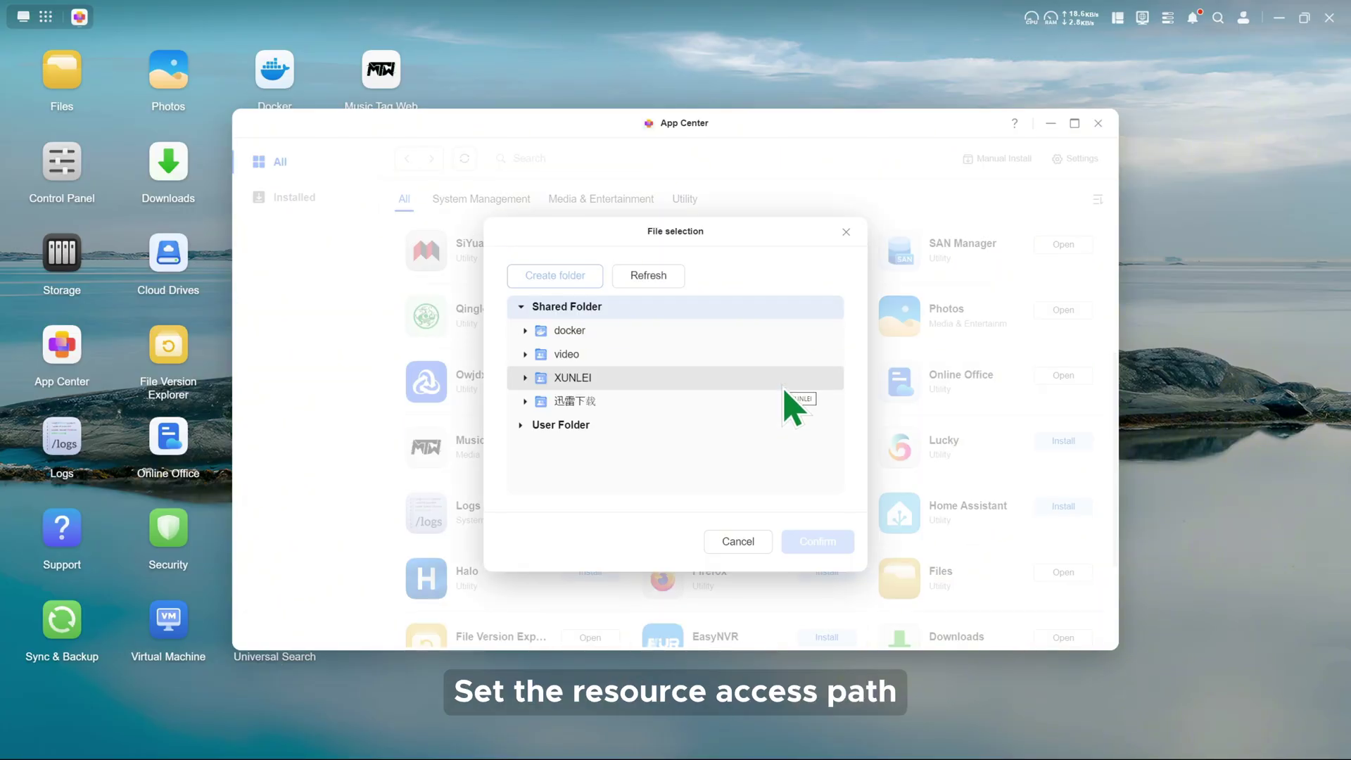
{"action": "left_click", "coordinate": [570, 428]}
{"action": "left_click", "coordinate": [521, 424]}
{"action": "scroll", "coordinate": [580, 486], "scroll_direction": "down", "scroll_amount": 1}
{"action": "left_click", "coordinate": [575, 483]}
{"action": "left_click", "coordinate": [559, 276]}
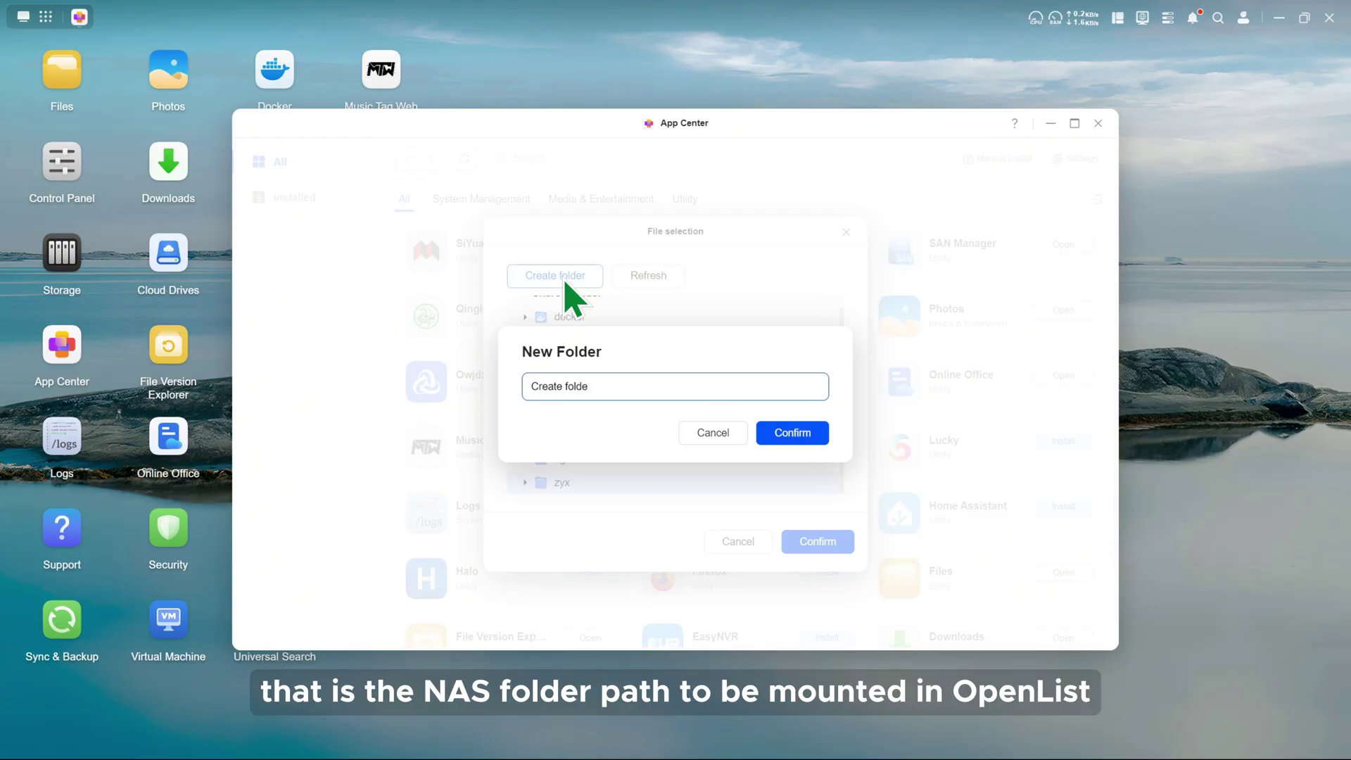
{"action": "type", "text": "openlist"}
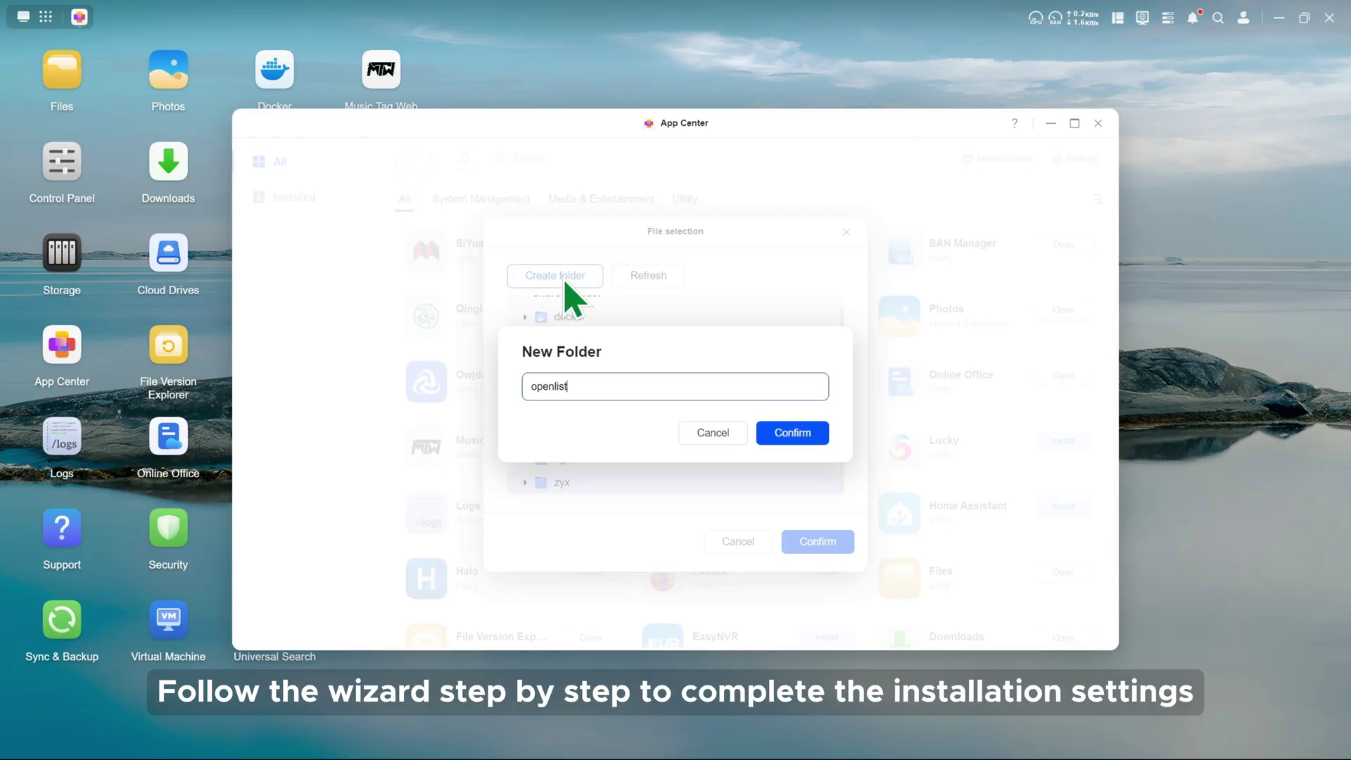
{"action": "left_click", "coordinate": [792, 433]}
{"action": "left_click", "coordinate": [817, 540]}
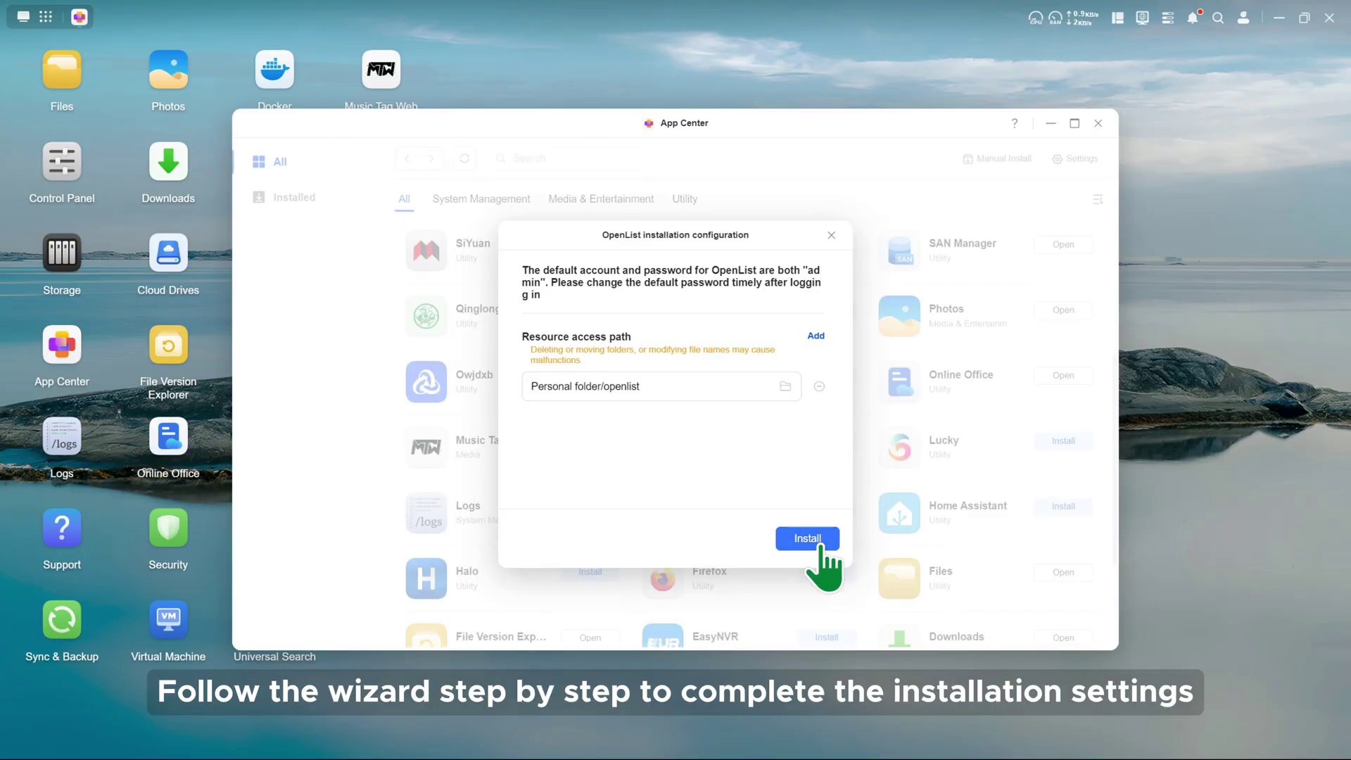
{"action": "left_click", "coordinate": [820, 545]}
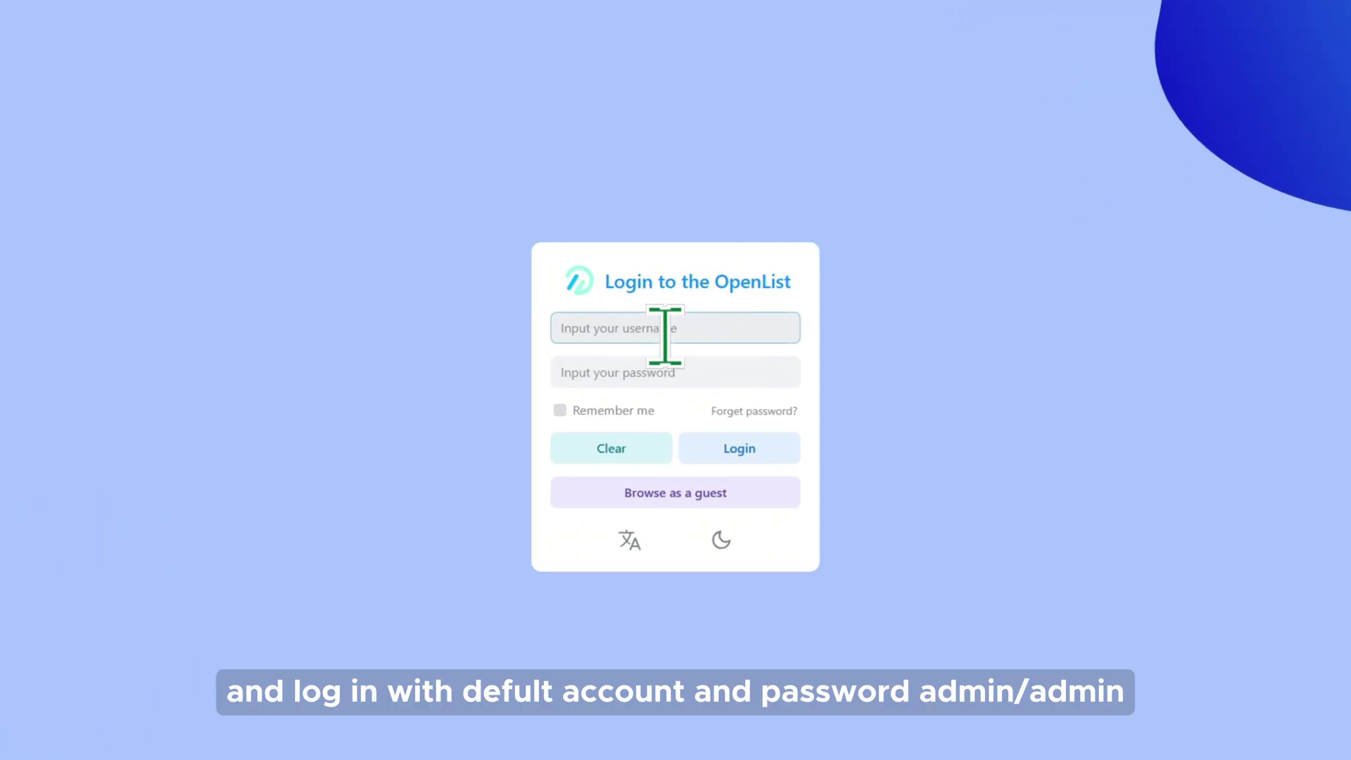
{"action": "type", "text": "admin"}
{"action": "key", "text": "Tab"}
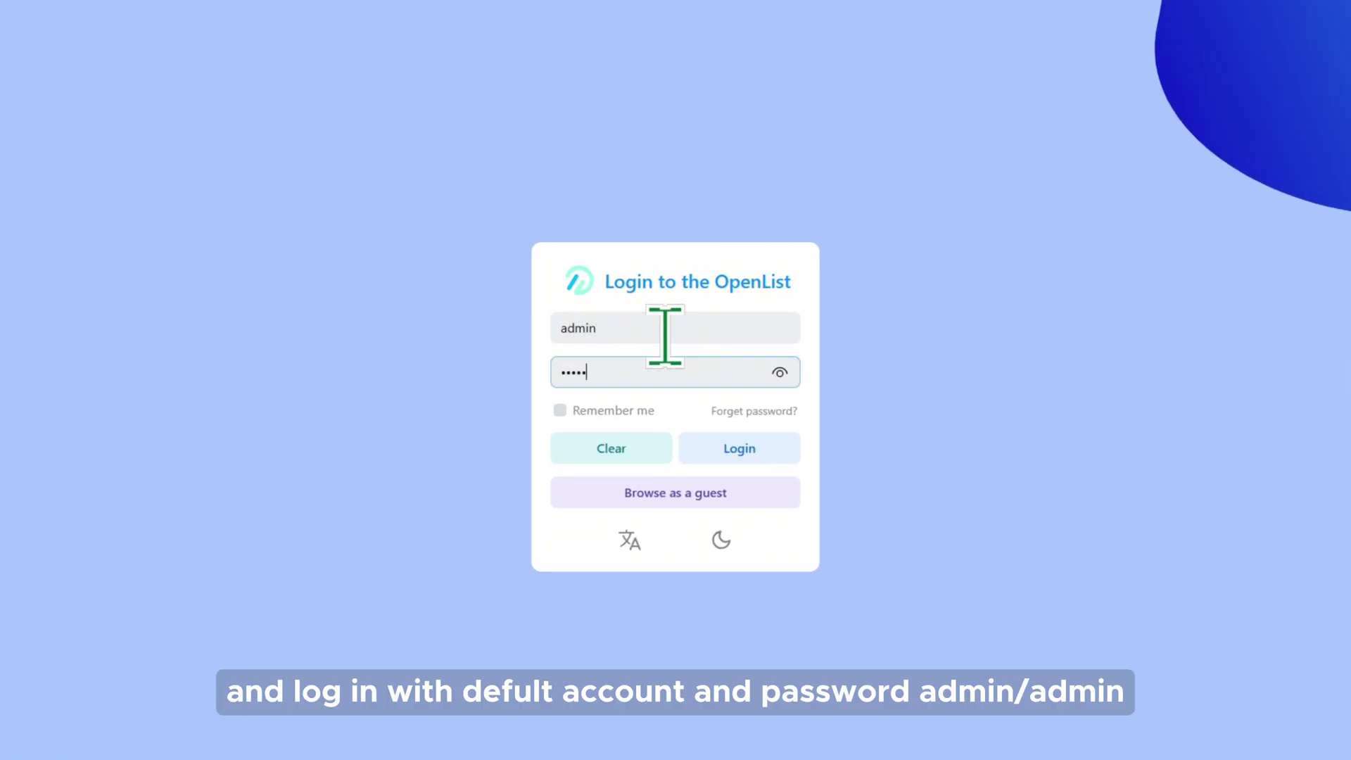
{"action": "left_click", "coordinate": [738, 449]}
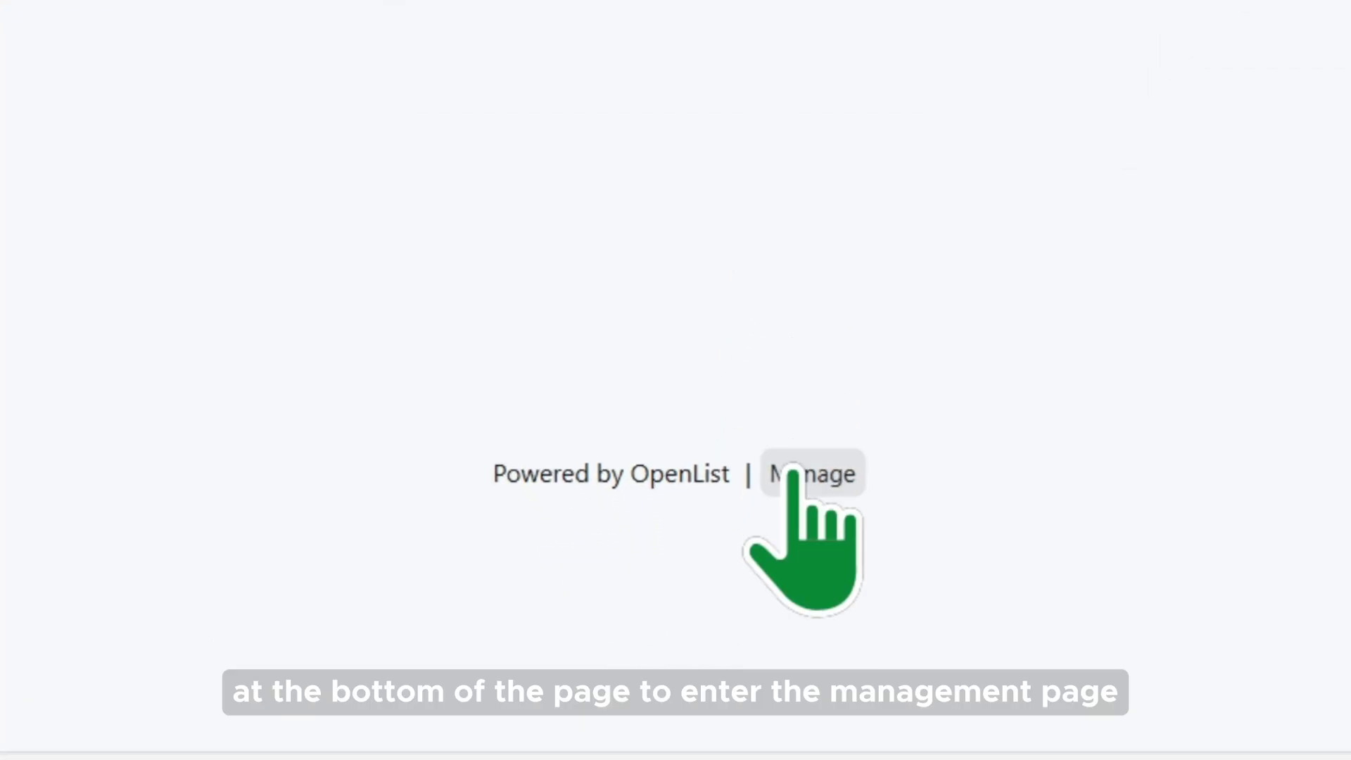
Step: On the Profile page, rename the account to 'ugreen', set and confirm a new password, and save
{"action": "left_click", "coordinate": [792, 473]}
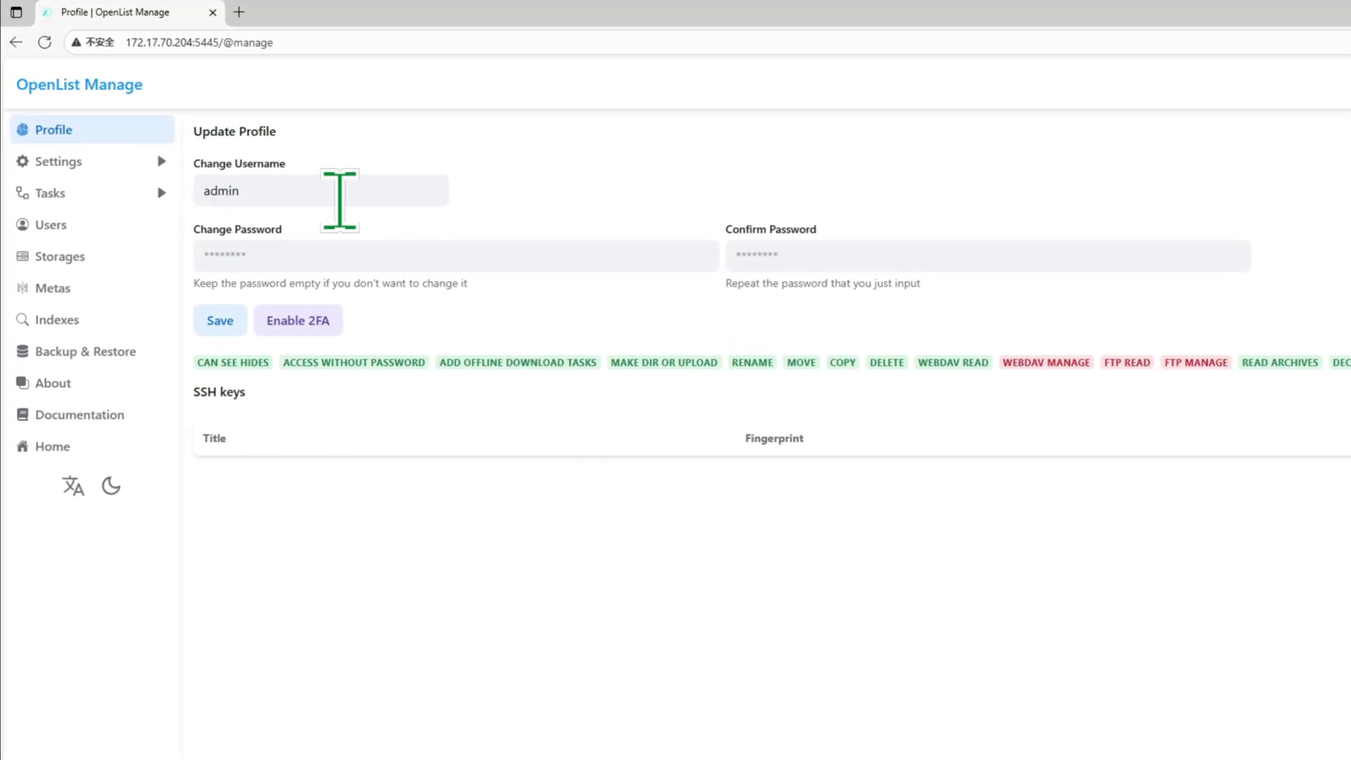
{"action": "left_click_drag", "start_coordinate": [220, 127], "coordinate": [132, 123]}
{"action": "key", "text": "Tab"}
{"action": "type", "text": "******"}
{"action": "left_click", "coordinate": [808, 256]}
{"action": "type", "text": "***"}
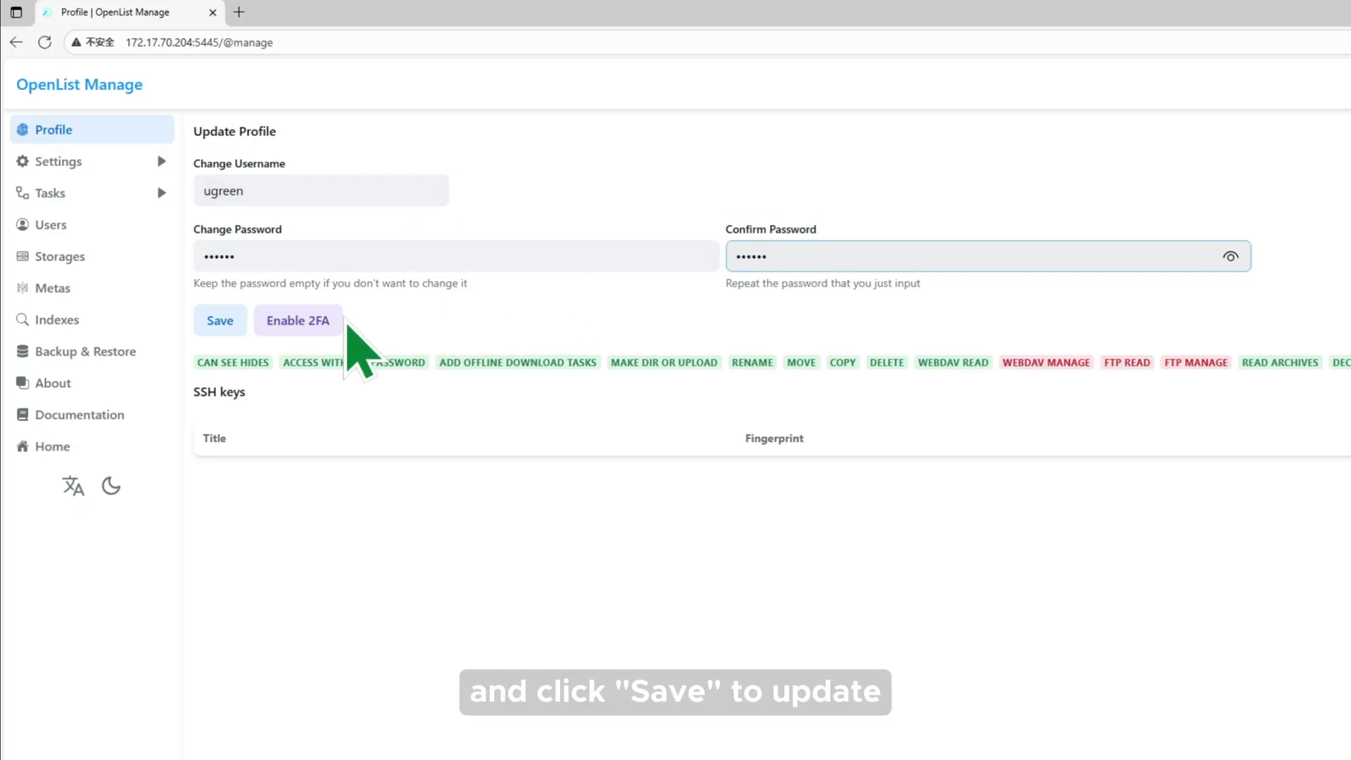
{"action": "left_click", "coordinate": [220, 320]}
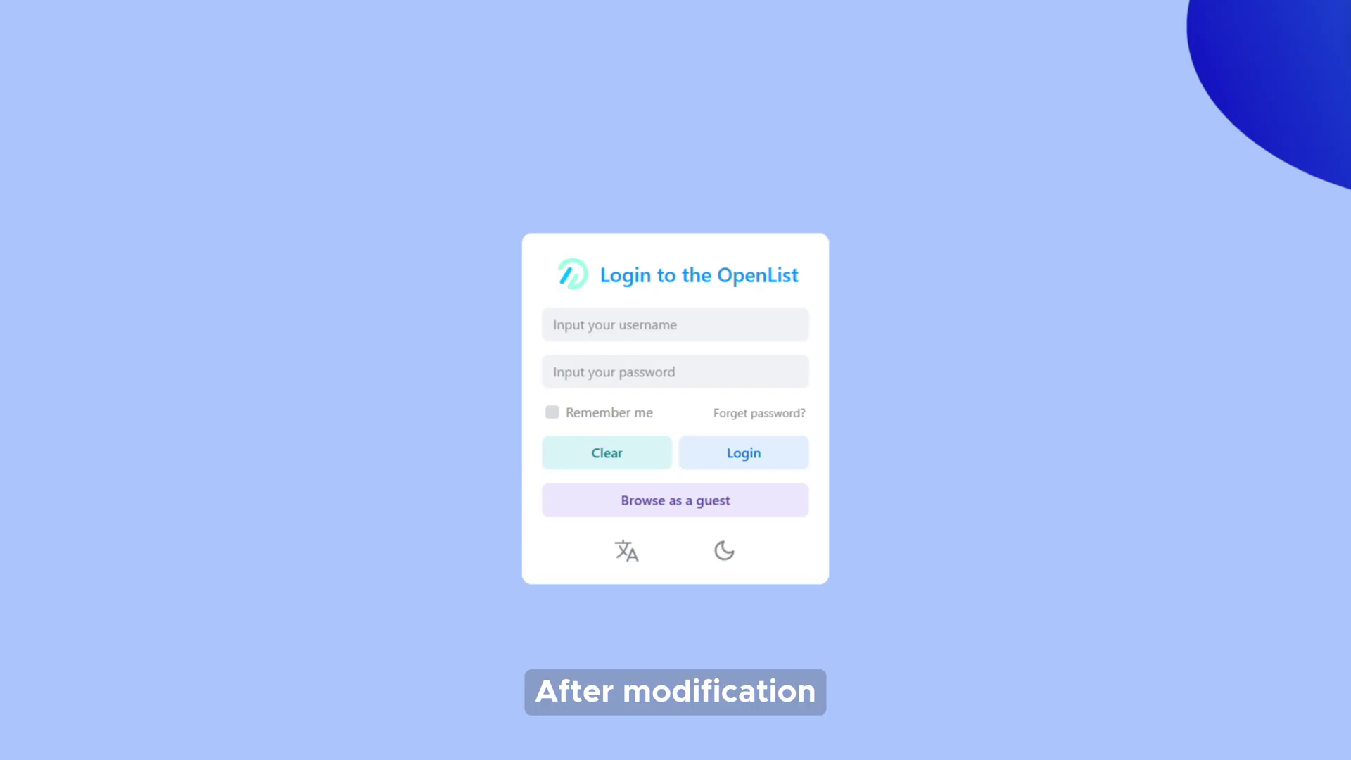
Step: Sign back into OpenList as 'ugreen' with the new password
{"action": "left_click", "coordinate": [604, 320]}
{"action": "type", "text": "ugreen"}
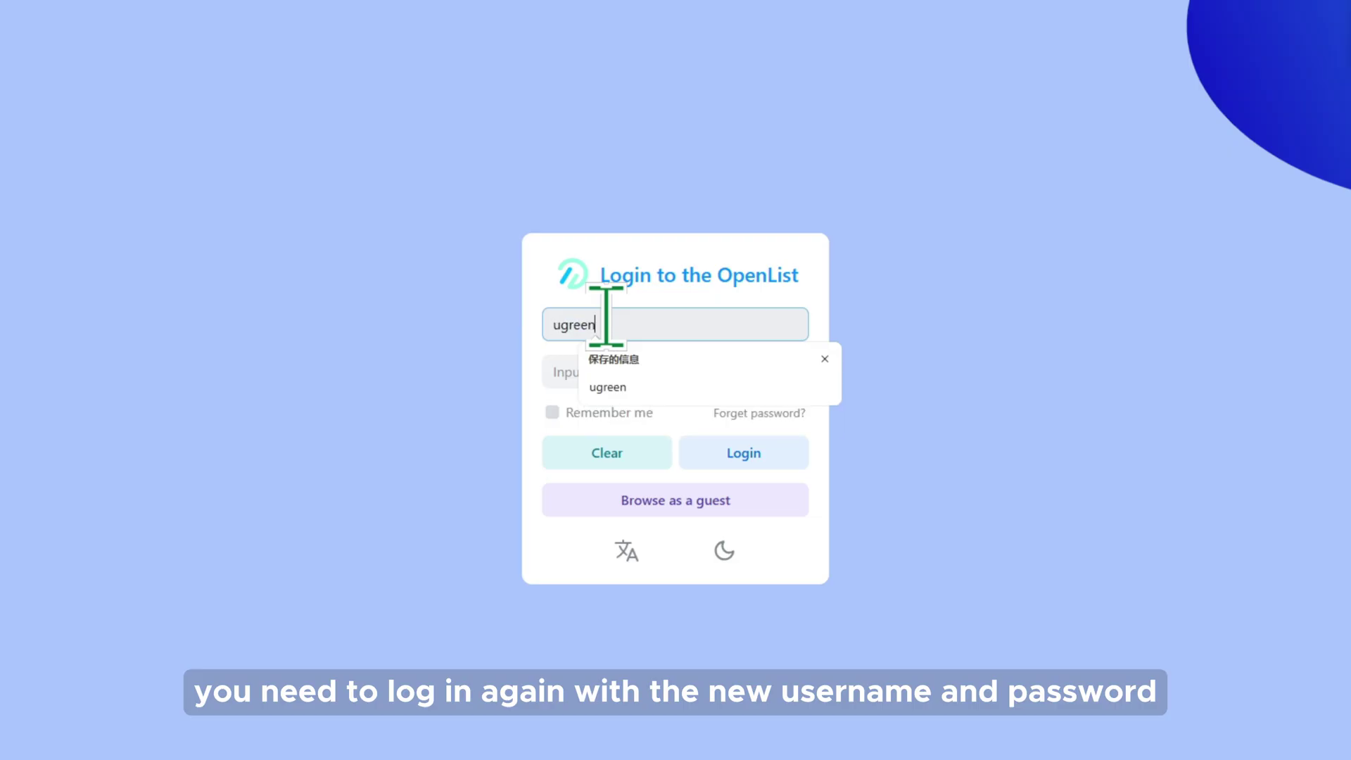
{"action": "key", "text": "Tab"}
{"action": "type", "text": "••"}
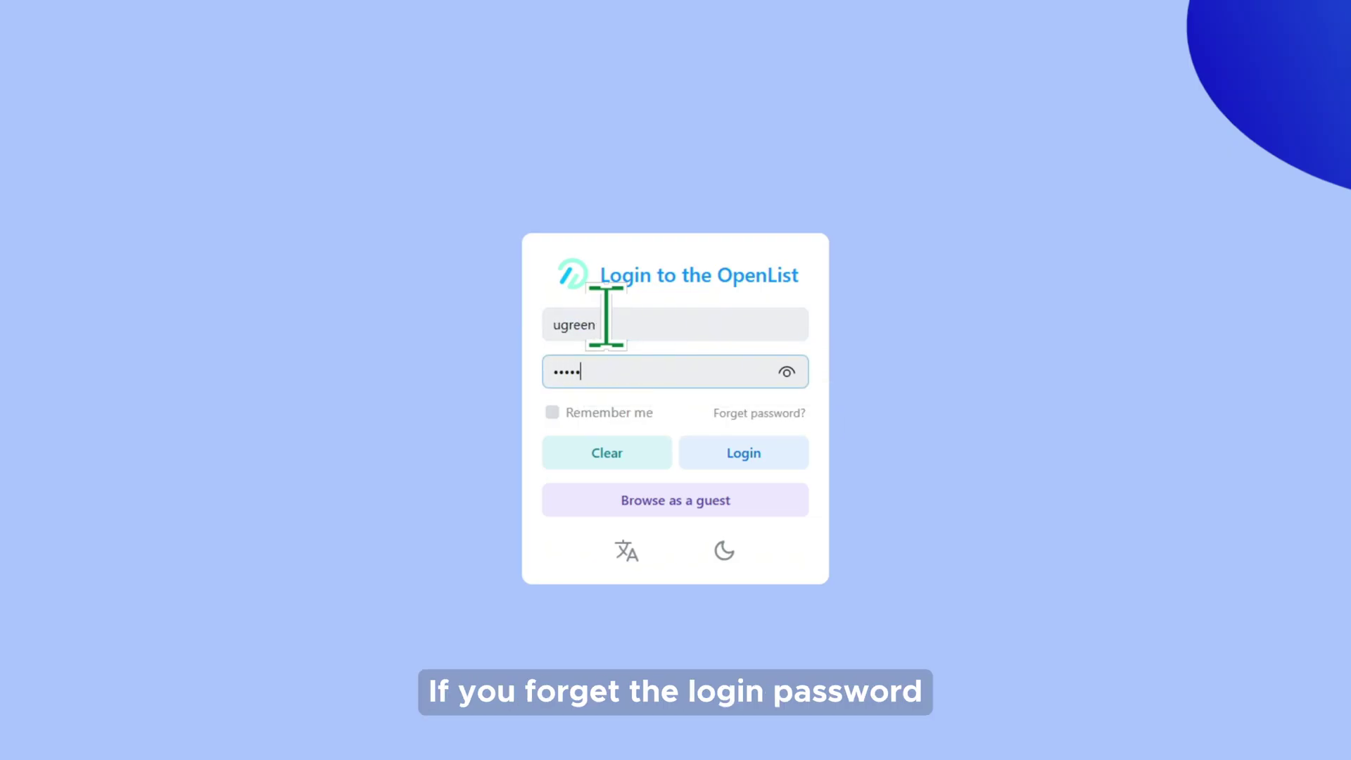
{"action": "left_click", "coordinate": [742, 453]}
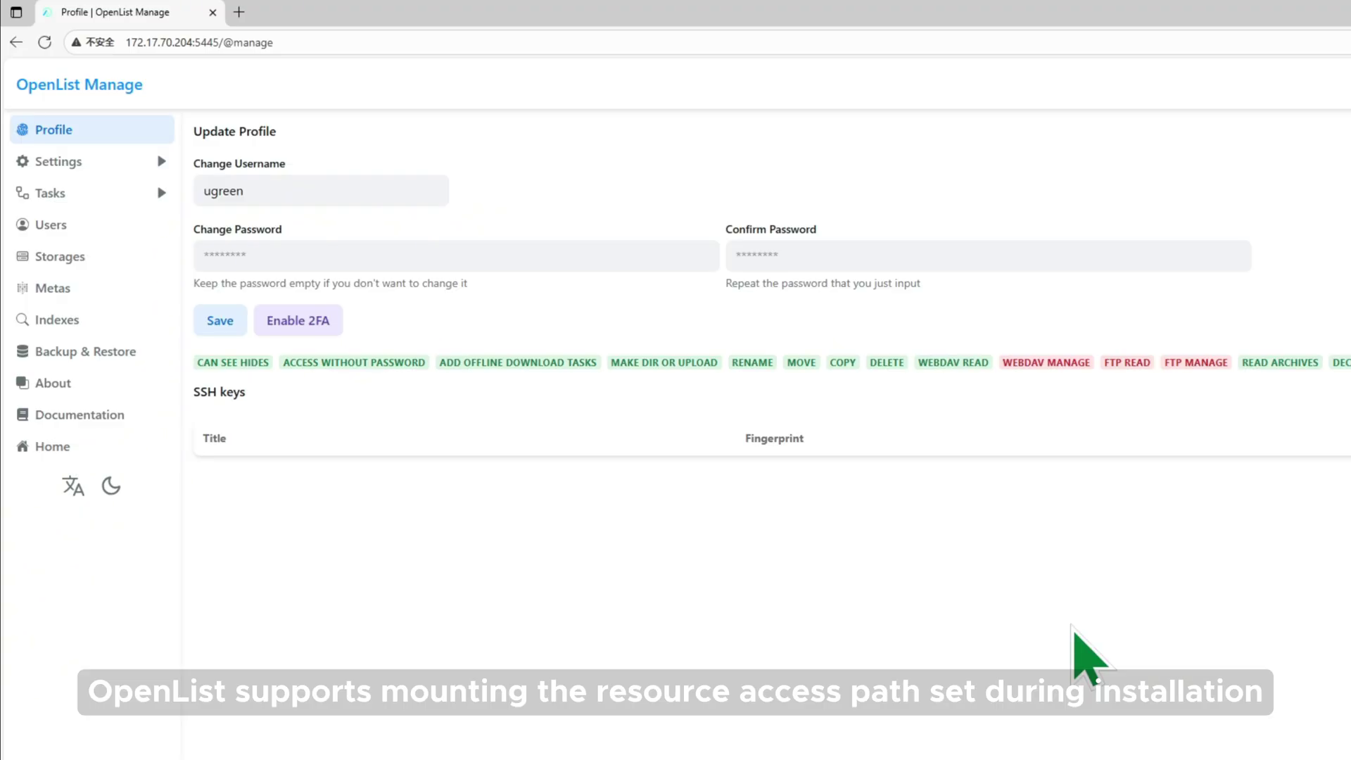
Step: Start adding a new OpenList storage with the Local driver
{"action": "left_click", "coordinate": [103, 263]}
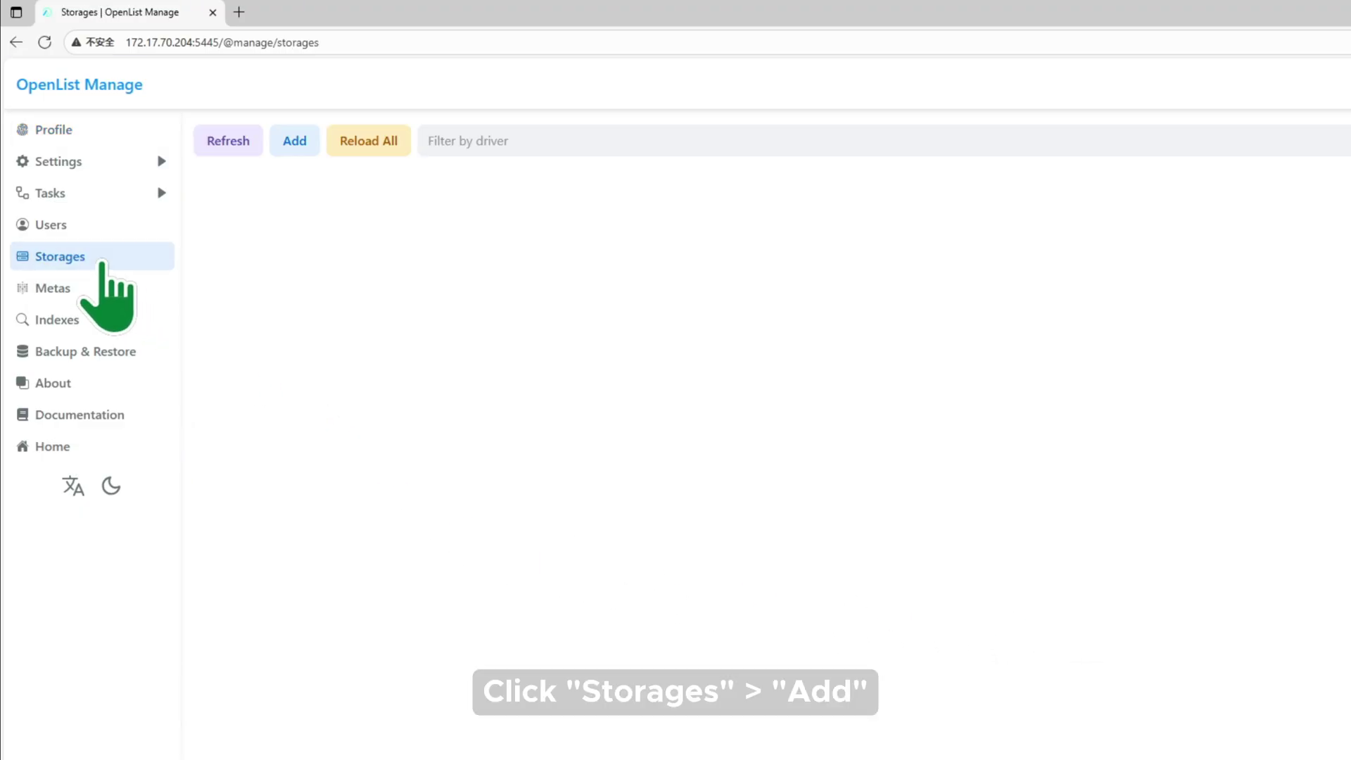
{"action": "left_click", "coordinate": [295, 141]}
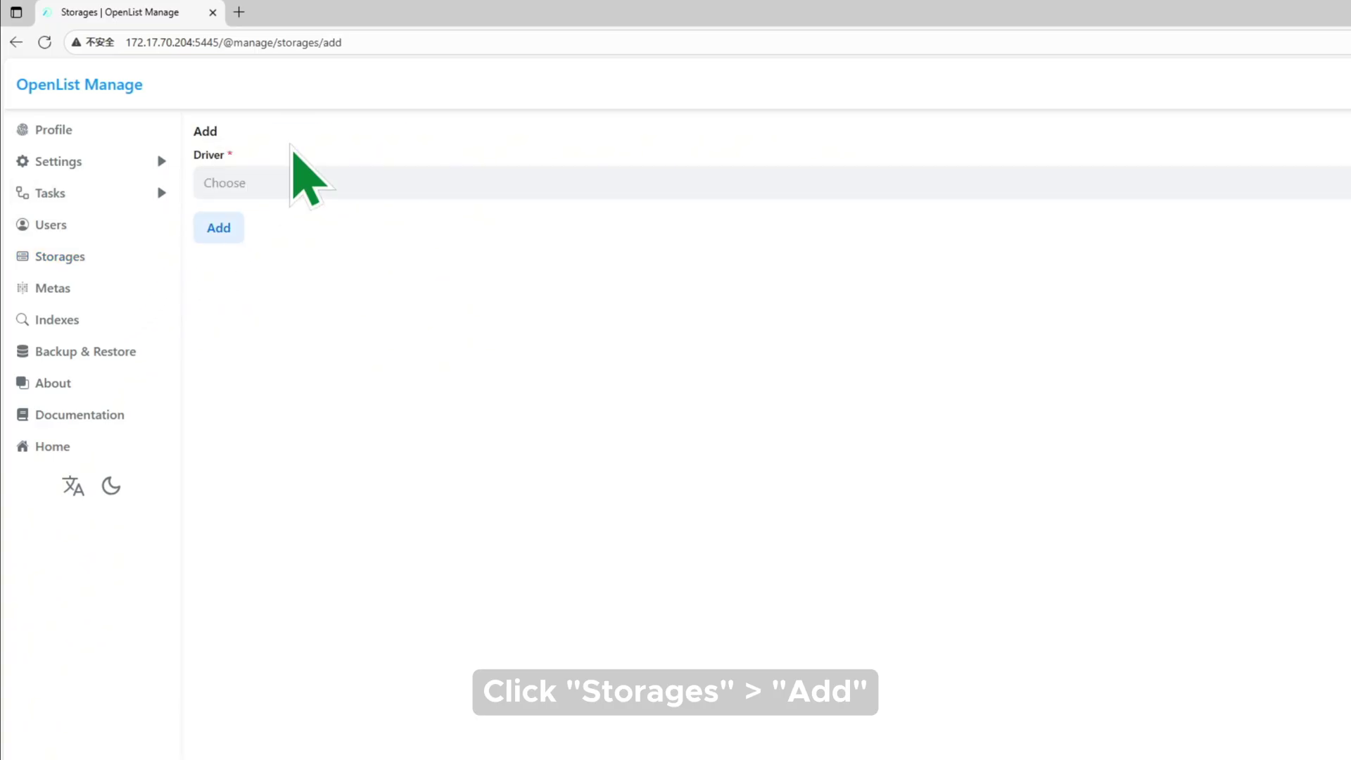
{"action": "left_click", "coordinate": [287, 167]}
{"action": "scroll", "coordinate": [333, 266], "scroll_direction": "down", "scroll_amount": 3}
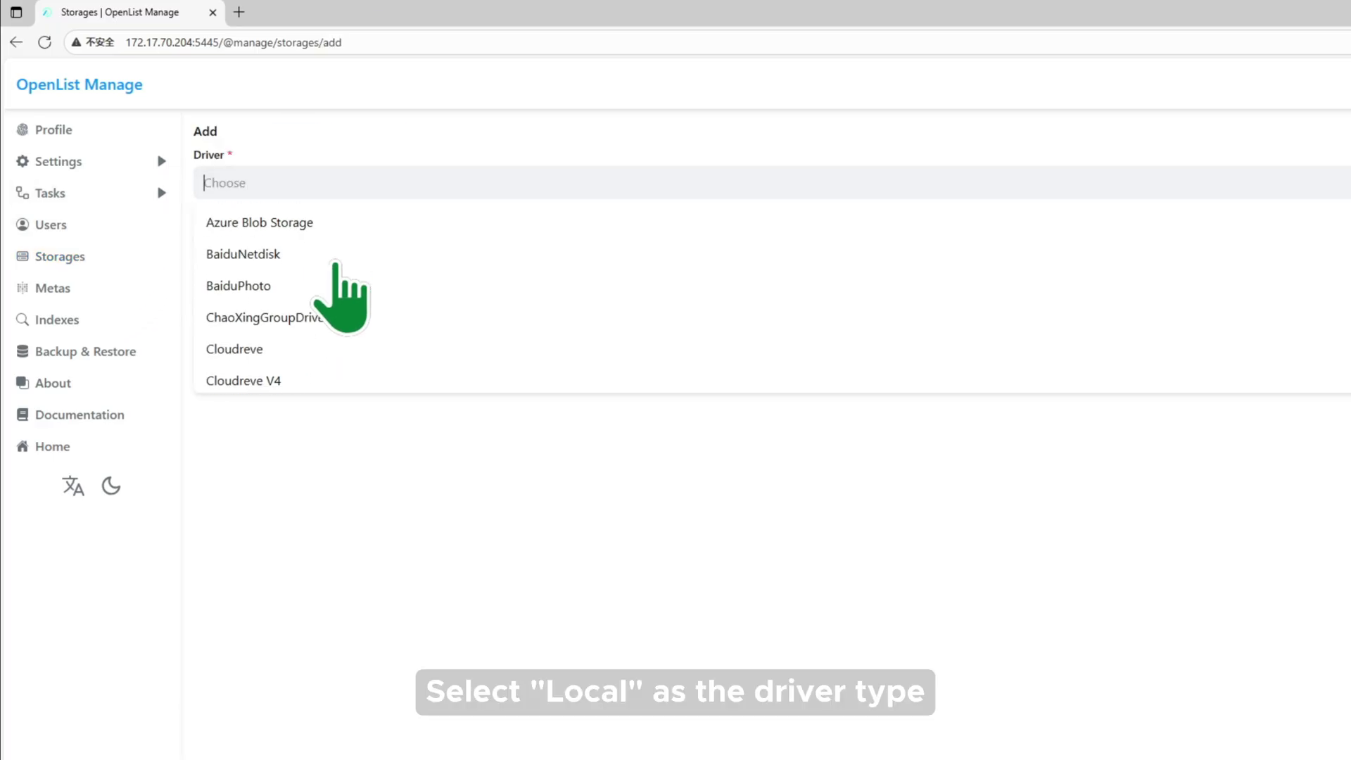
{"action": "scroll", "coordinate": [338, 273], "scroll_direction": "down", "scroll_amount": 4}
{"action": "scroll", "coordinate": [336, 266], "scroll_direction": "down", "scroll_amount": 3}
{"action": "left_click", "coordinate": [340, 277]}
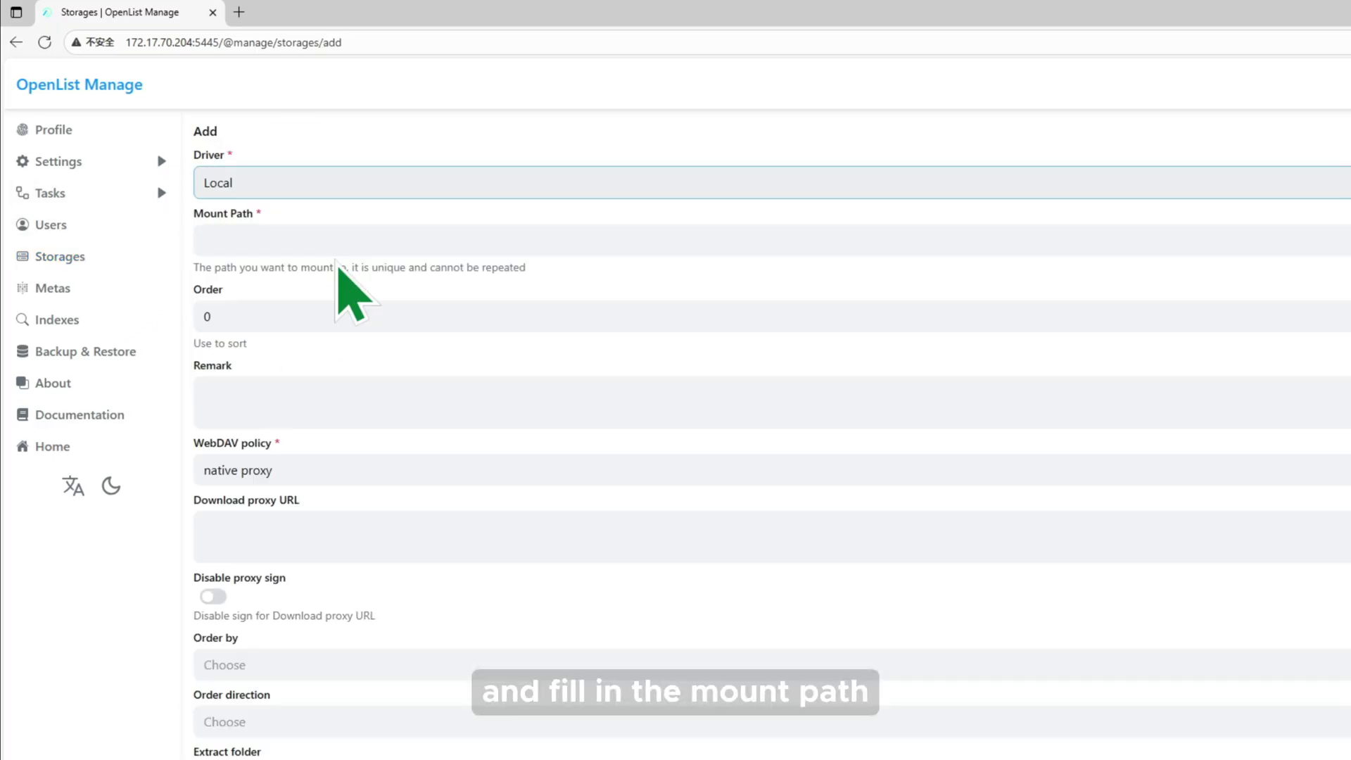
Step: Copy OpenList's app resource path from its App Center configuration for the mount path
{"action": "left_click", "coordinate": [297, 240]}
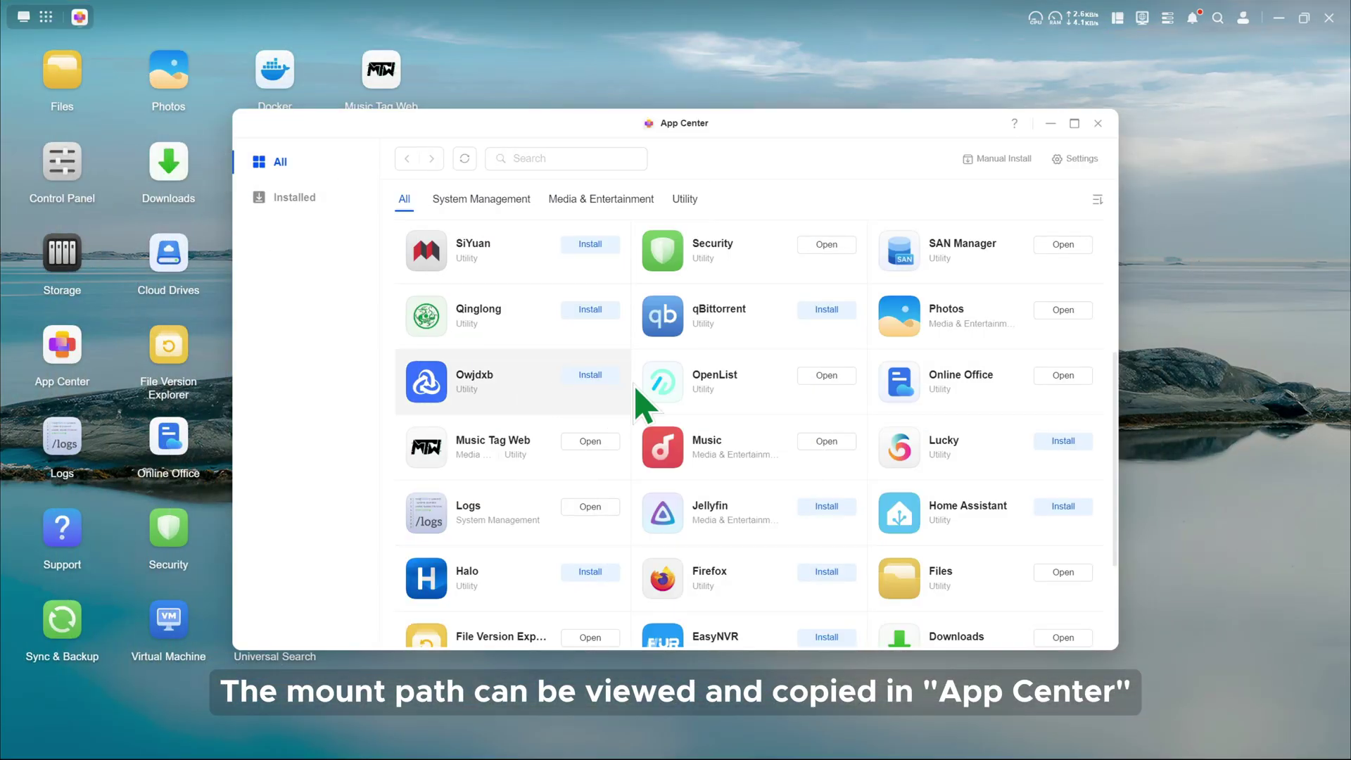
{"action": "left_click", "coordinate": [644, 399]}
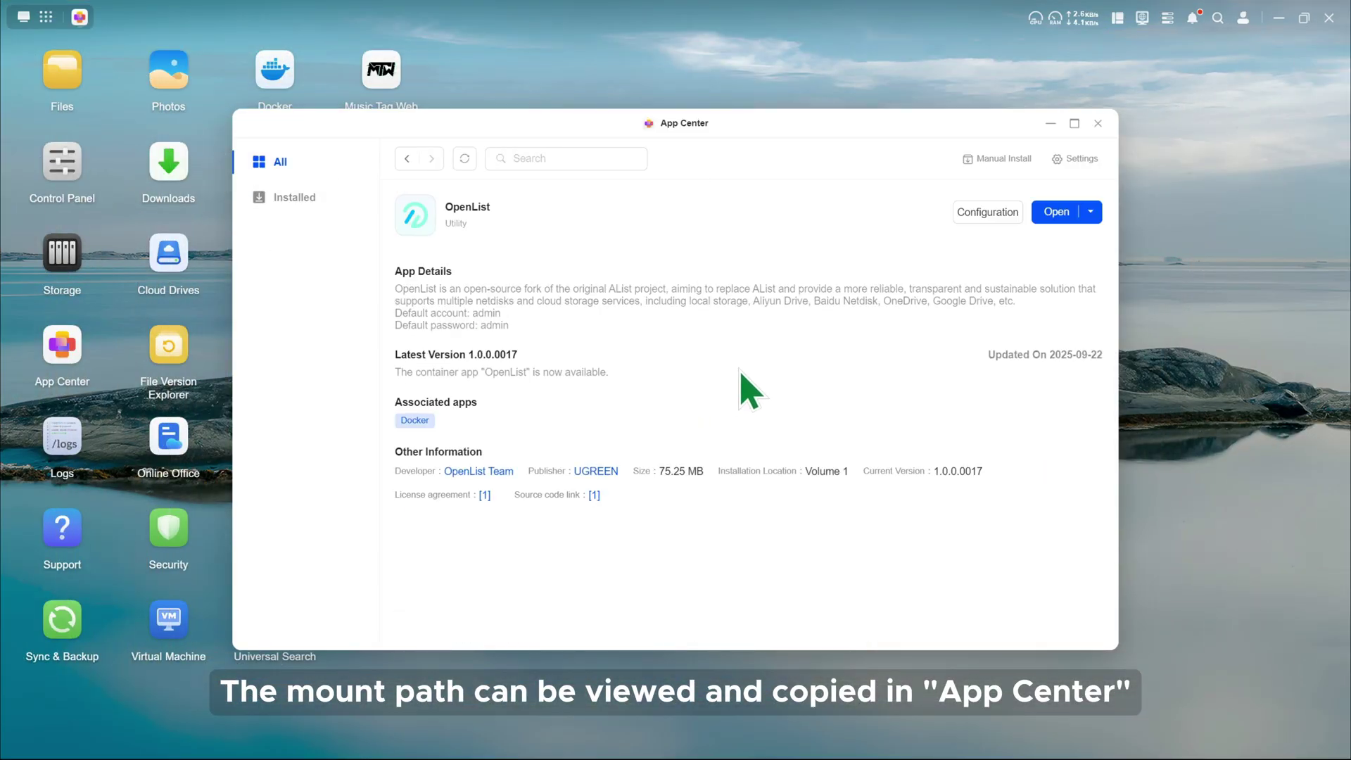
{"action": "left_click", "coordinate": [992, 213]}
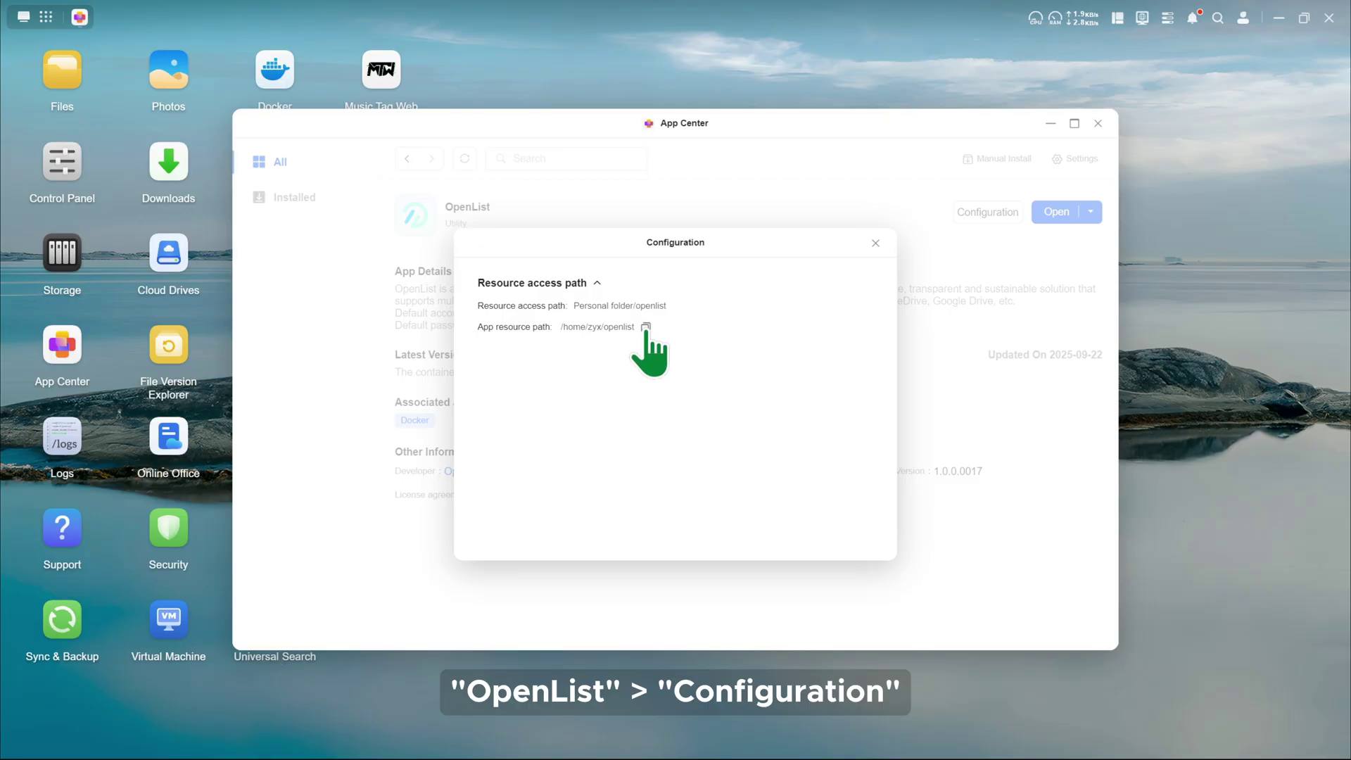
{"action": "left_click", "coordinate": [643, 328]}
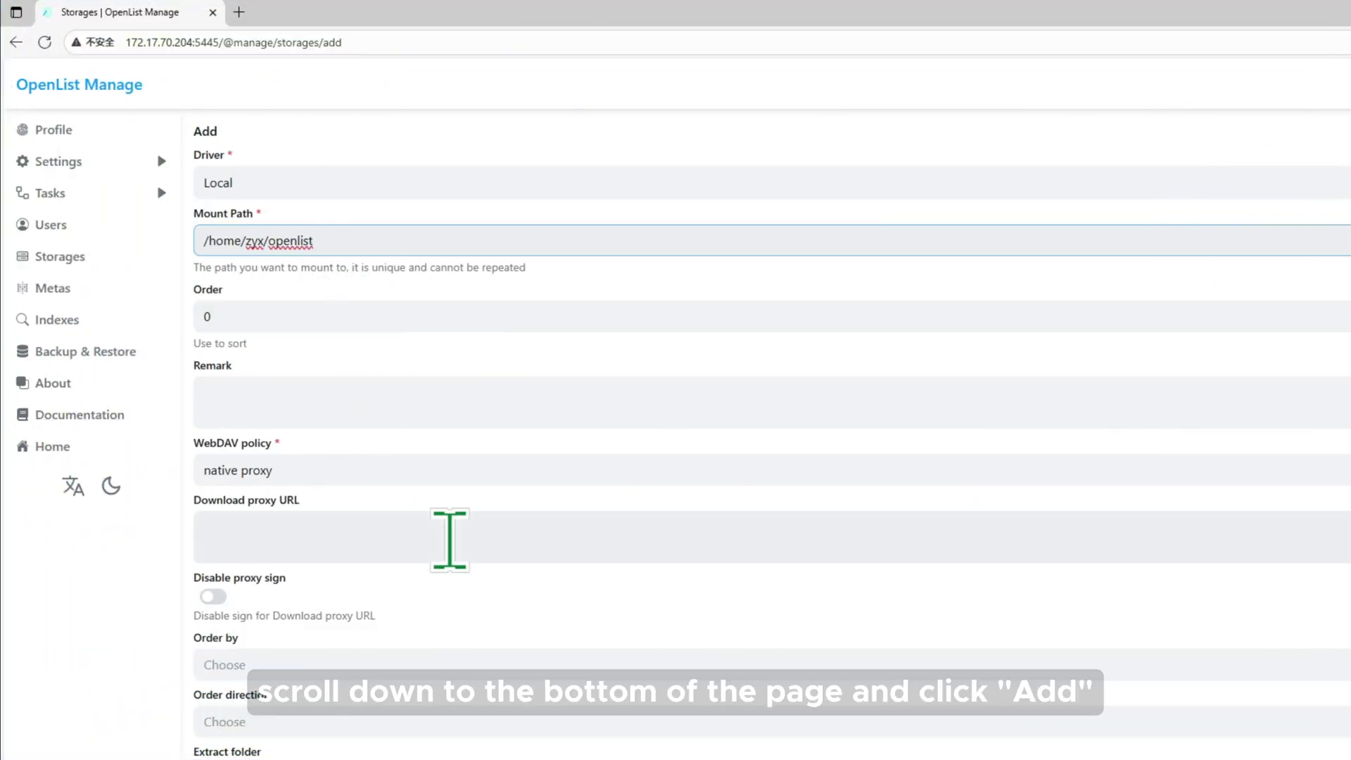
{"action": "scroll", "coordinate": [454, 537], "scroll_direction": "down", "scroll_amount": 3}
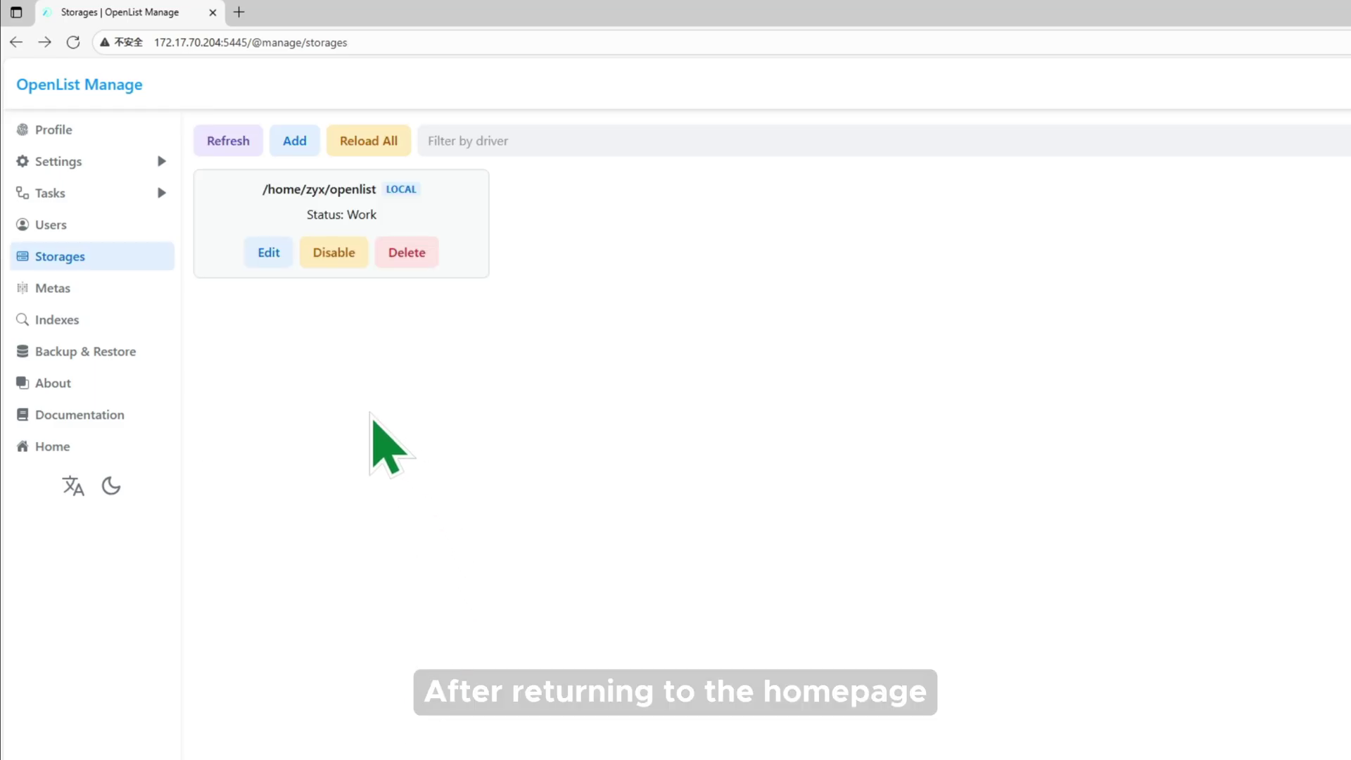
Step: View the OpenList home list showing the /home/zyx/openlist Local storage
{"action": "left_click", "coordinate": [51, 447]}
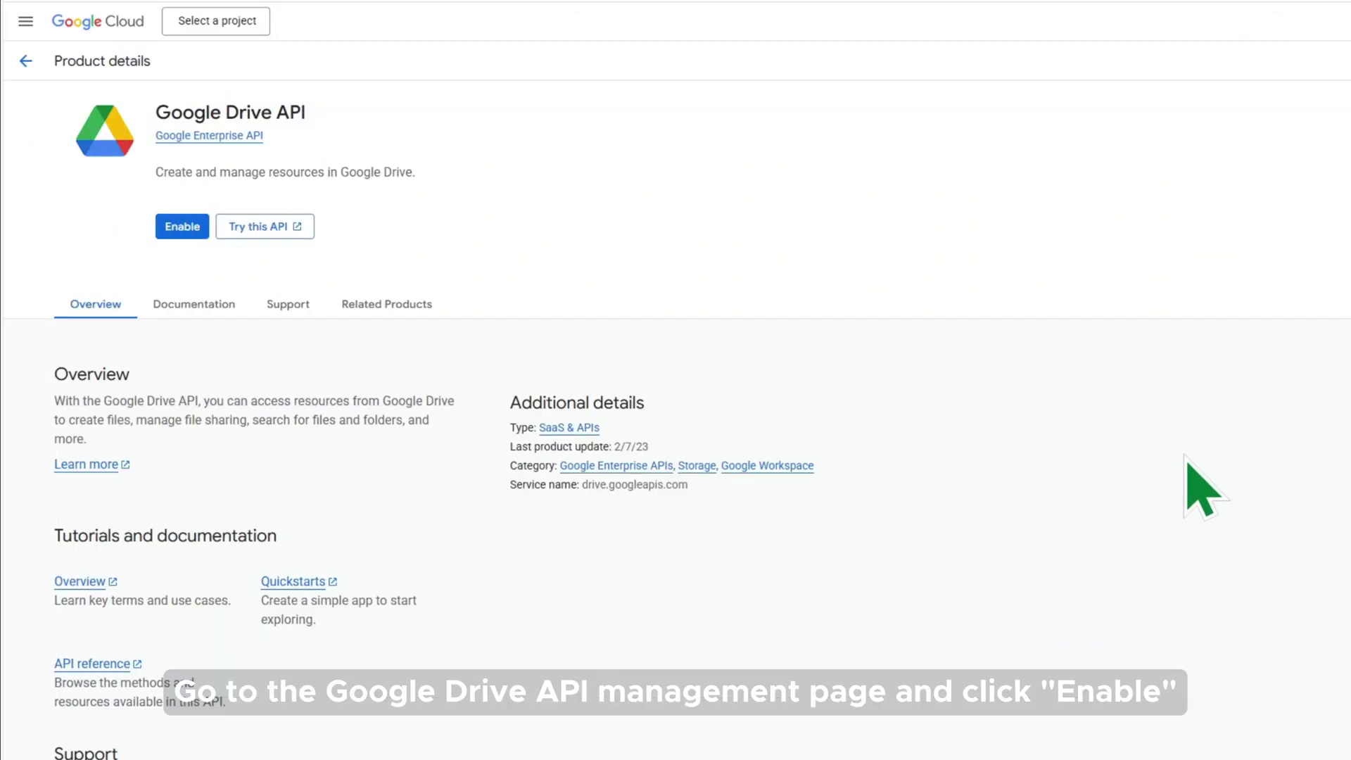
Step: Enable the Google Drive API and open the OAuth consent screen's Branding page
{"action": "left_click", "coordinate": [182, 226]}
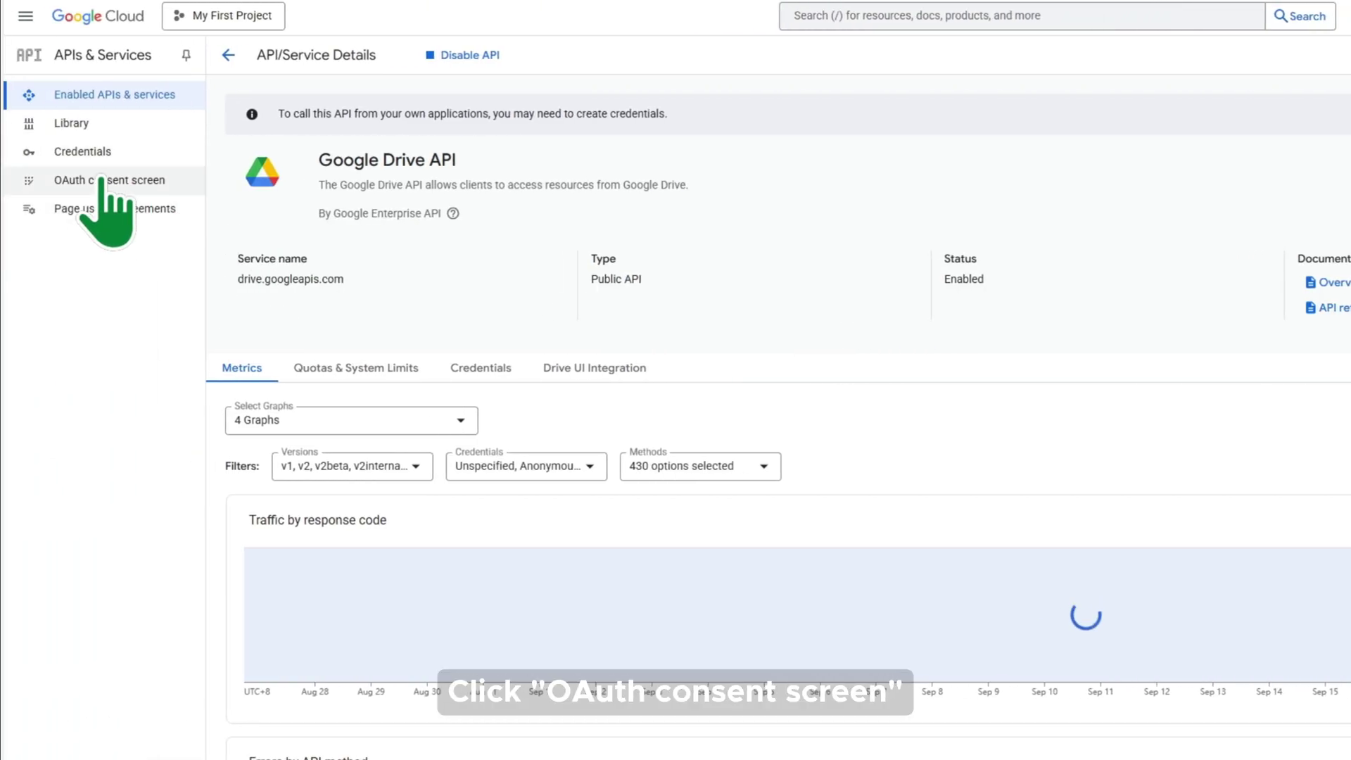
{"action": "left_click", "coordinate": [101, 182]}
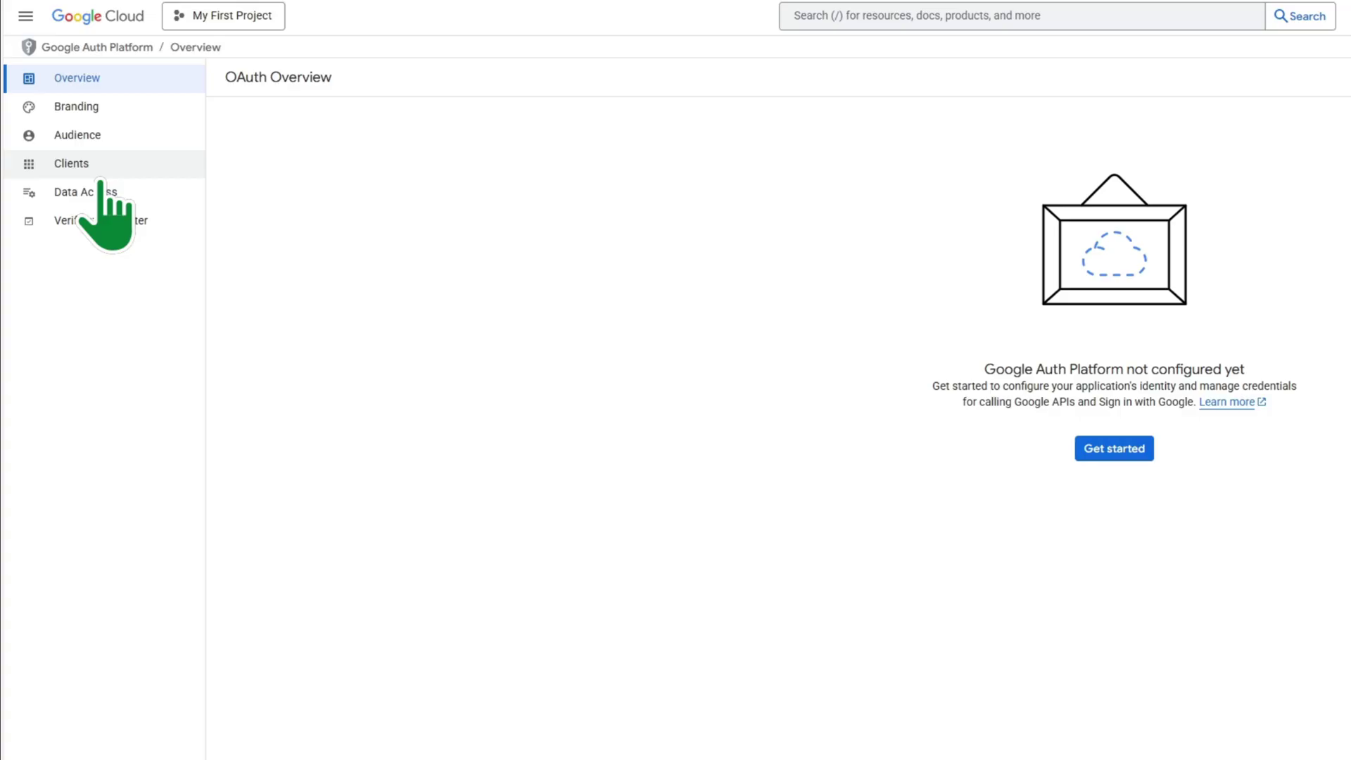
{"action": "left_click", "coordinate": [110, 108]}
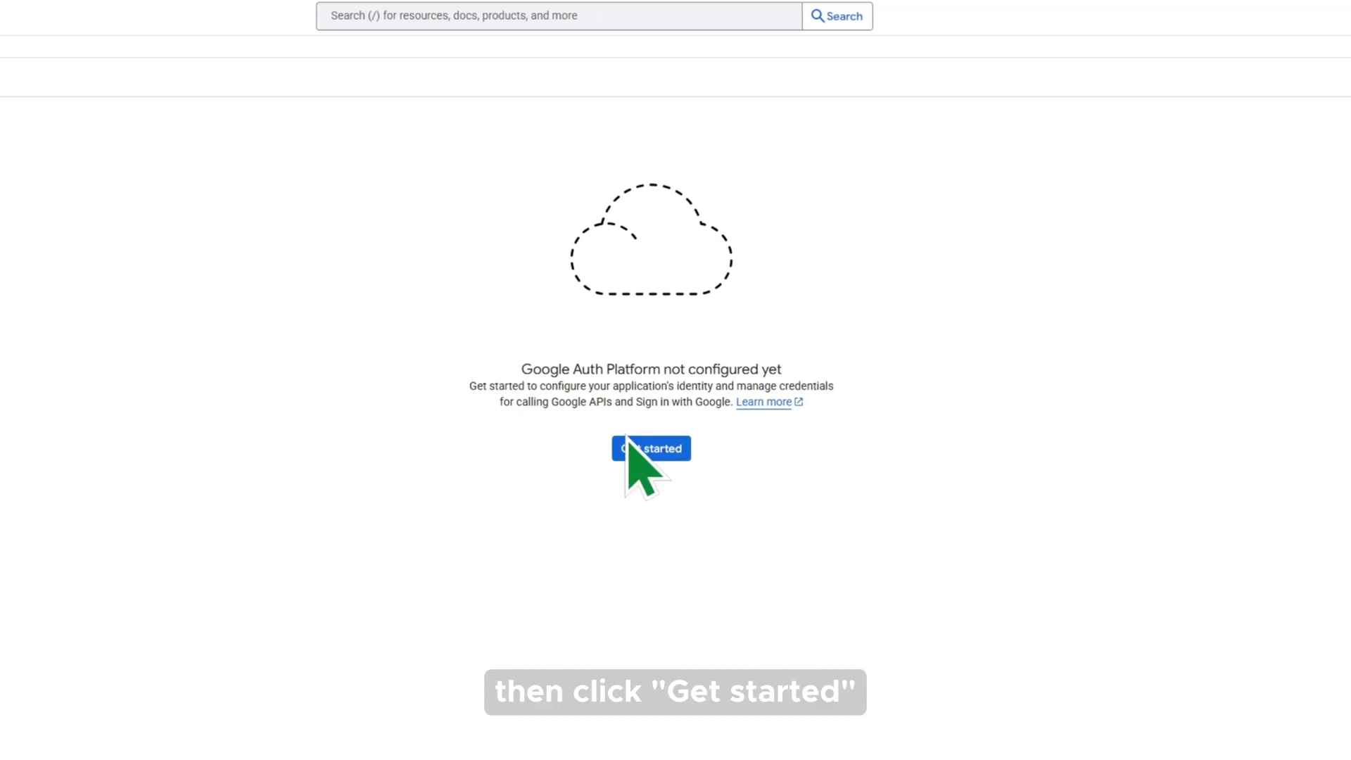
Step: Enter app name 'UGREEN NAS Openlist' and the account email as support email
{"action": "left_click", "coordinate": [646, 450]}
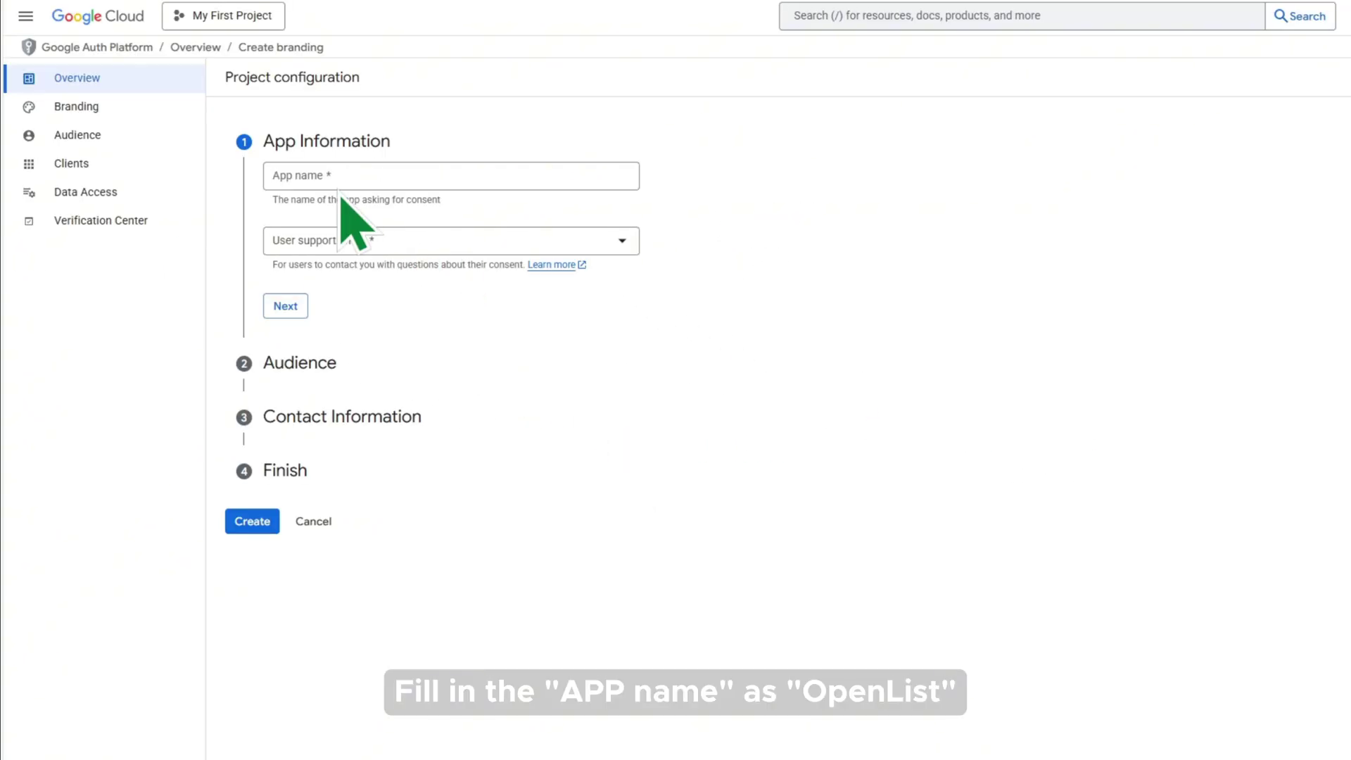
{"action": "left_click", "coordinate": [331, 178]}
{"action": "type", "text": "EN NAS Openlist"}
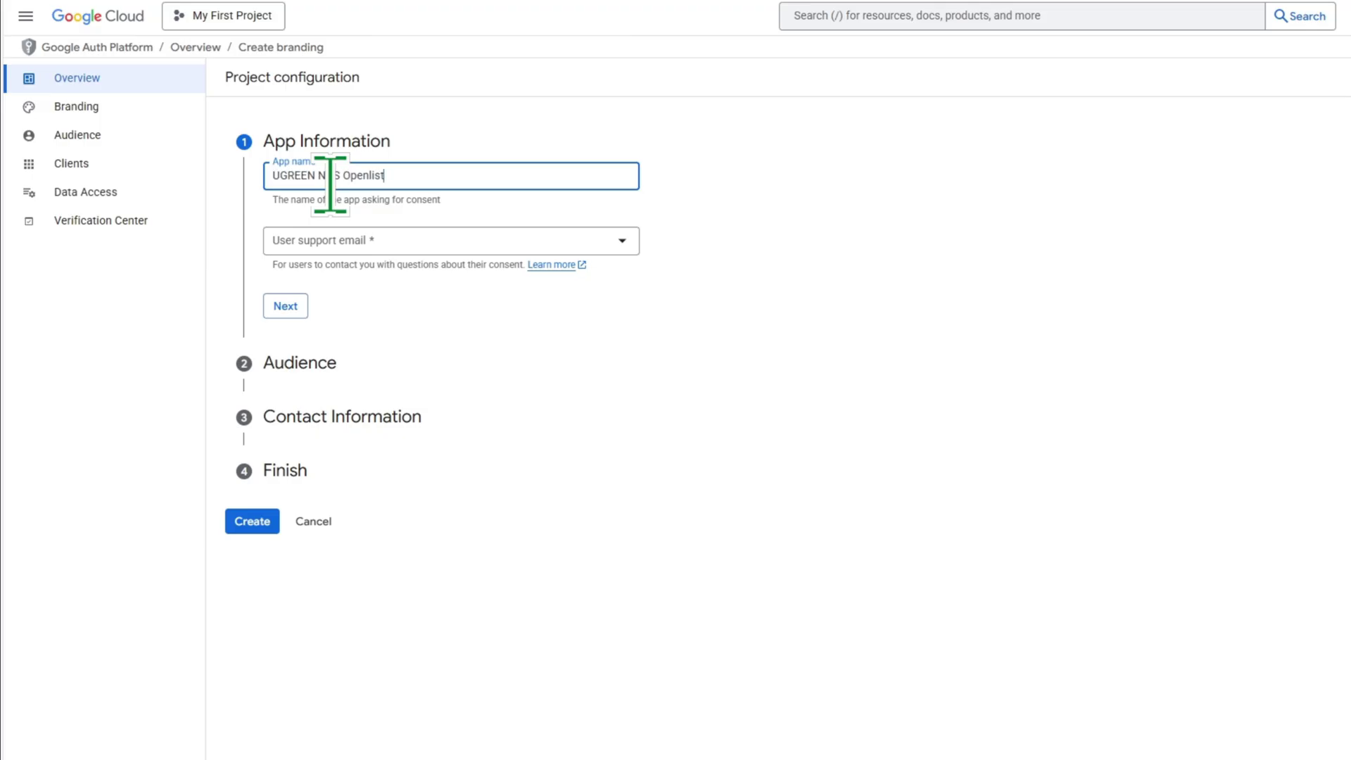
{"action": "left_click", "coordinate": [400, 246]}
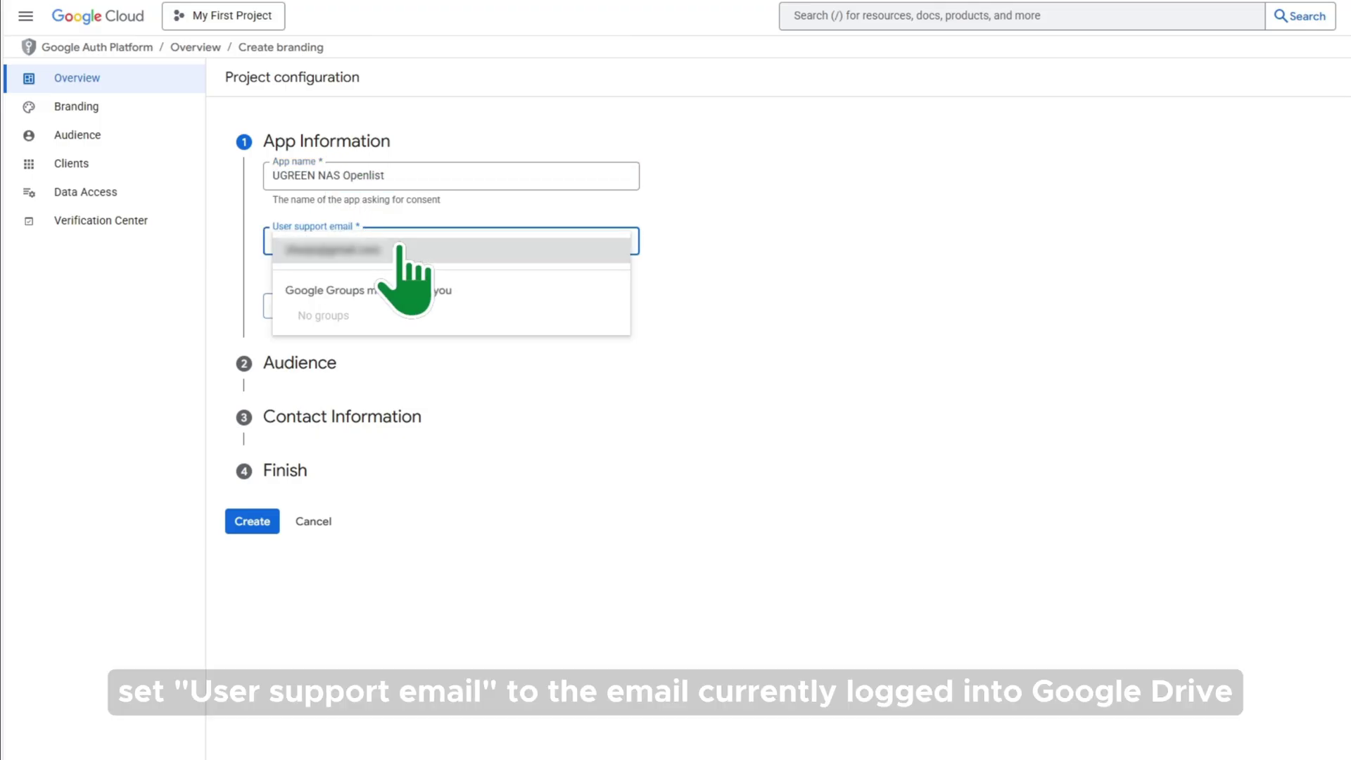
{"action": "left_click", "coordinate": [399, 251]}
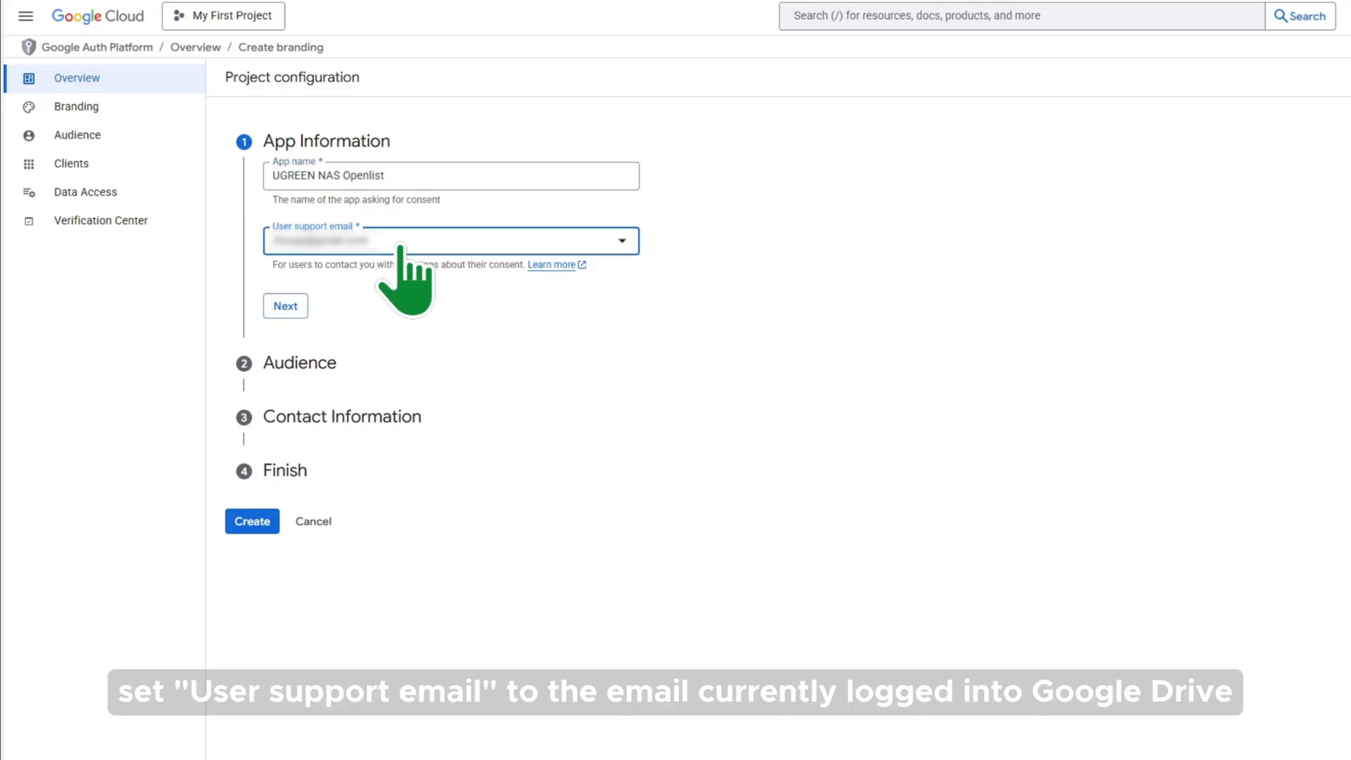
{"action": "left_click", "coordinate": [286, 306]}
Step: Choose External audience, add the contact email, accept the User Data Policy, and create
{"action": "left_click", "coordinate": [273, 324]}
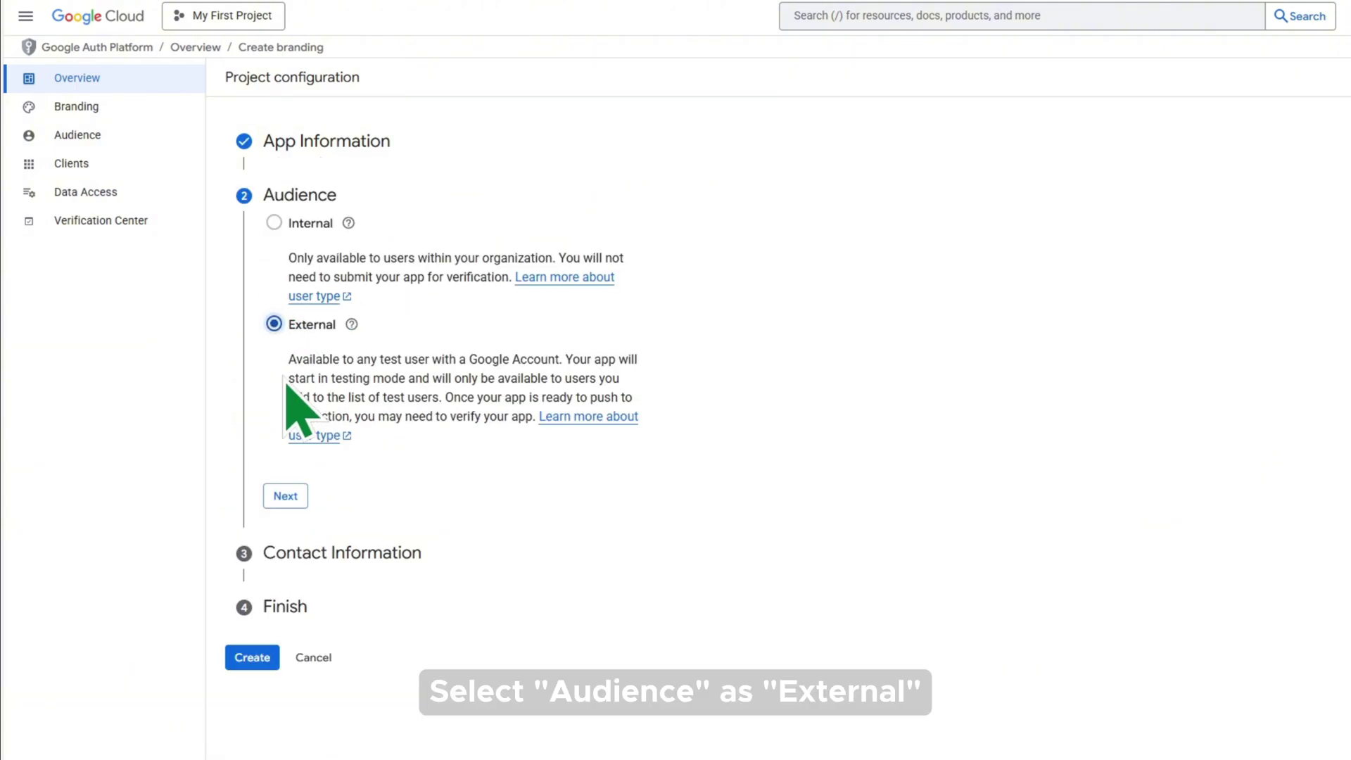
{"action": "left_click", "coordinate": [285, 495]}
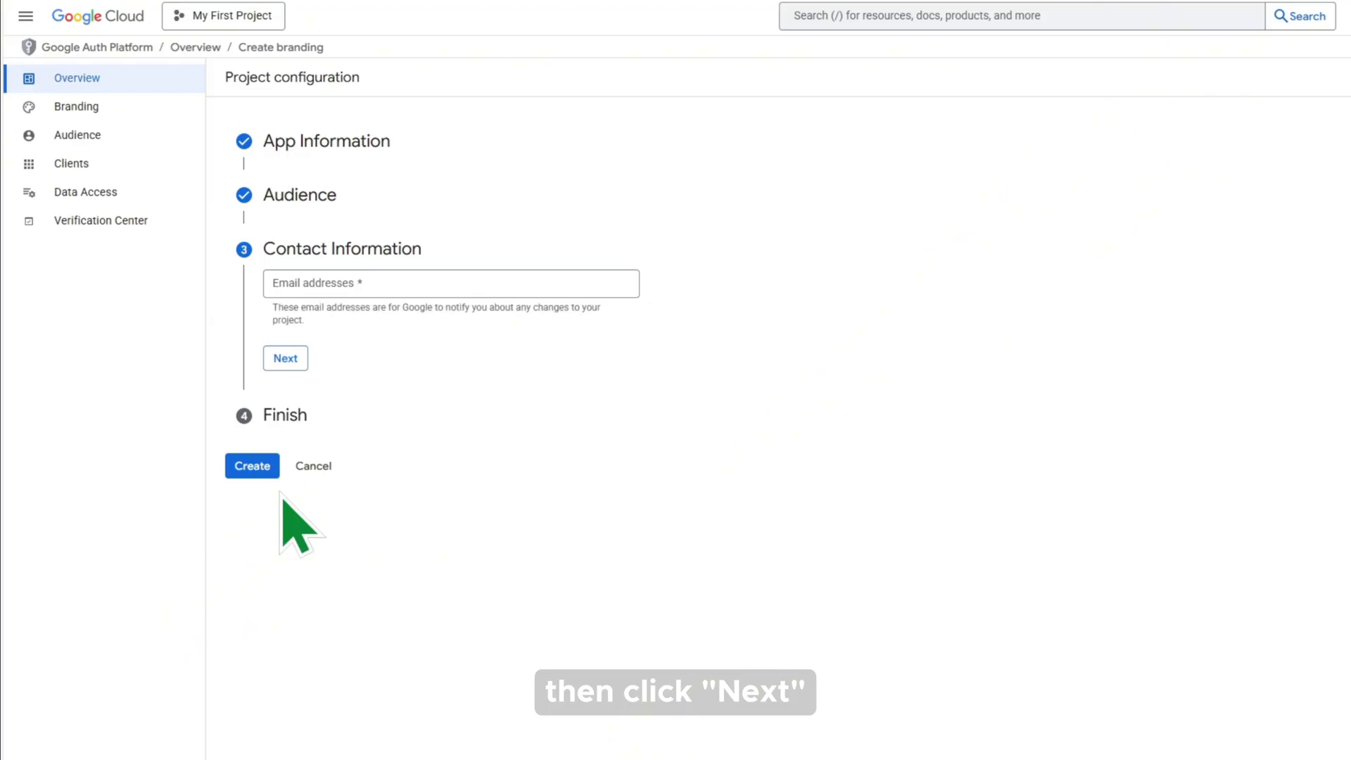
{"action": "left_click", "coordinate": [460, 285]}
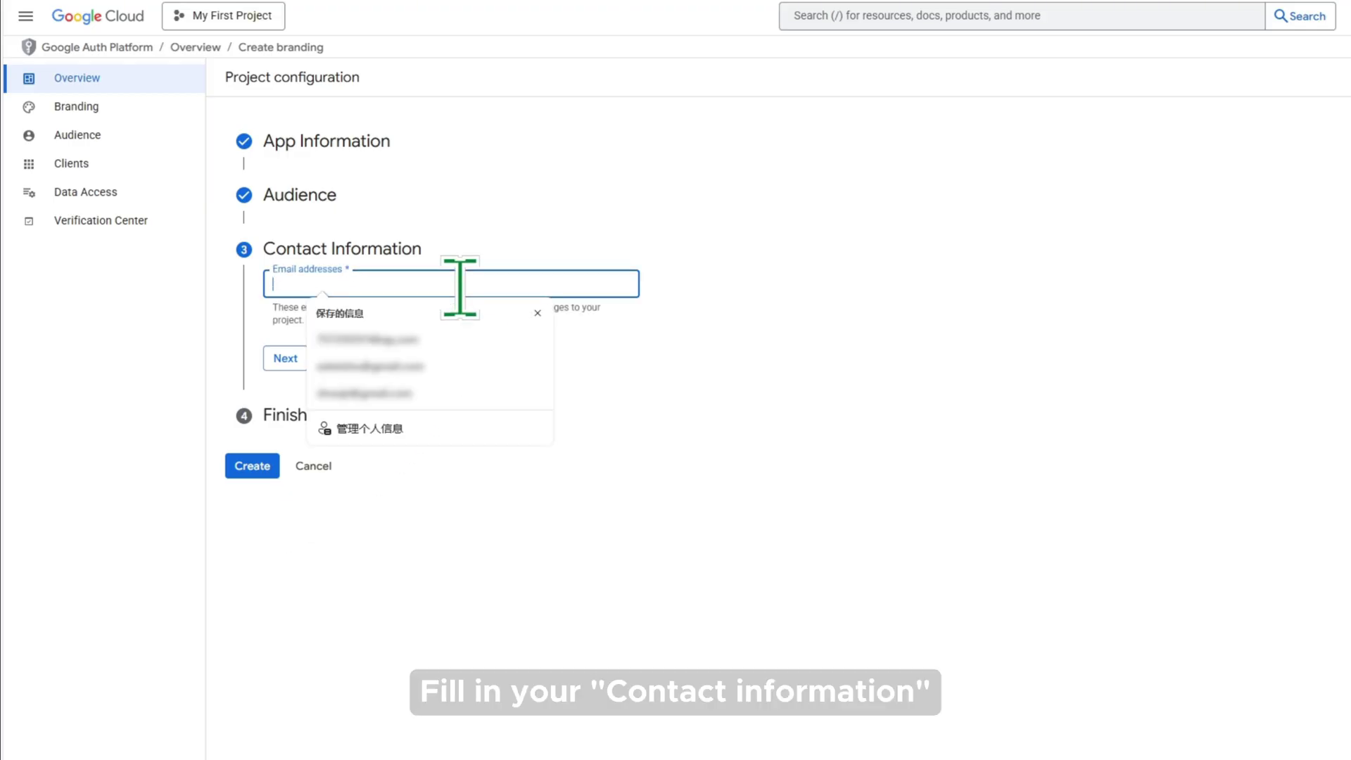
{"action": "left_click", "coordinate": [473, 391]}
{"action": "left_click", "coordinate": [276, 359]}
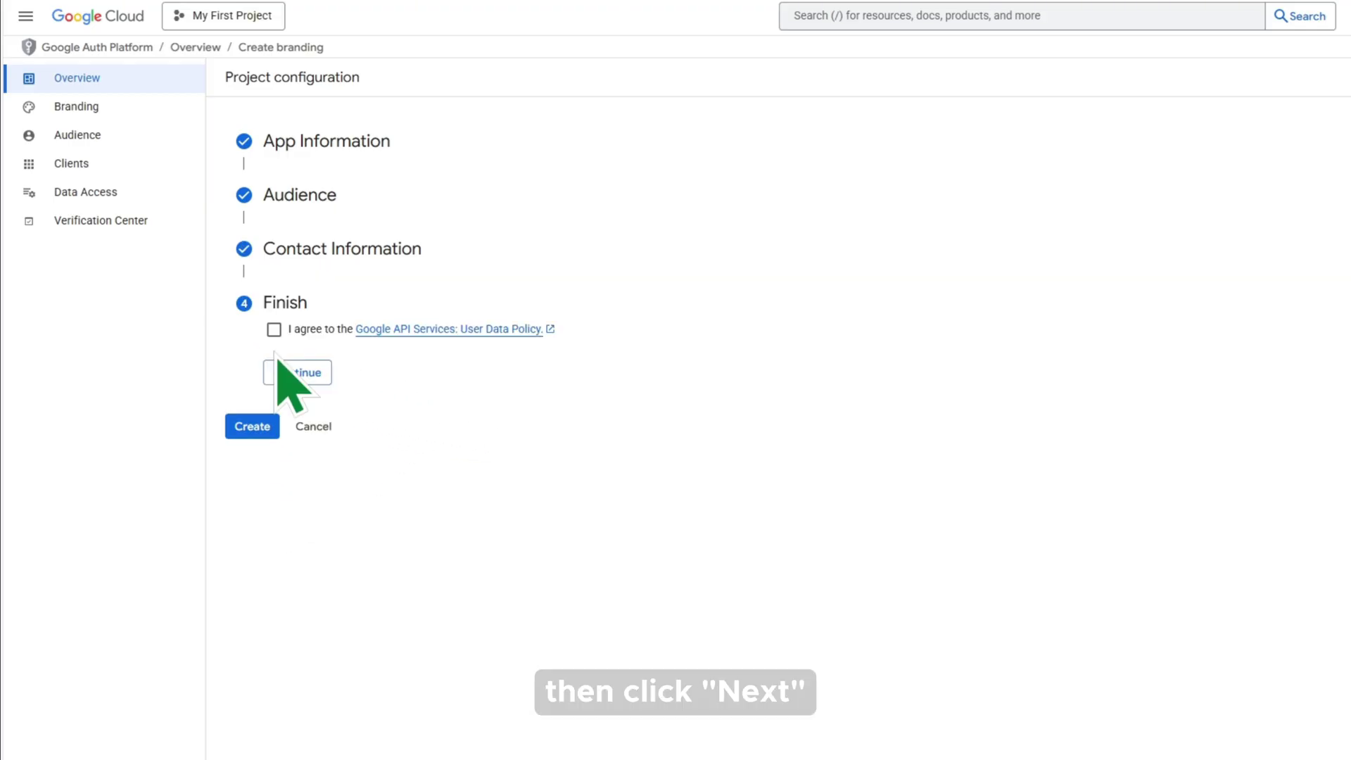
{"action": "left_click", "coordinate": [273, 328]}
{"action": "left_click", "coordinate": [307, 373]}
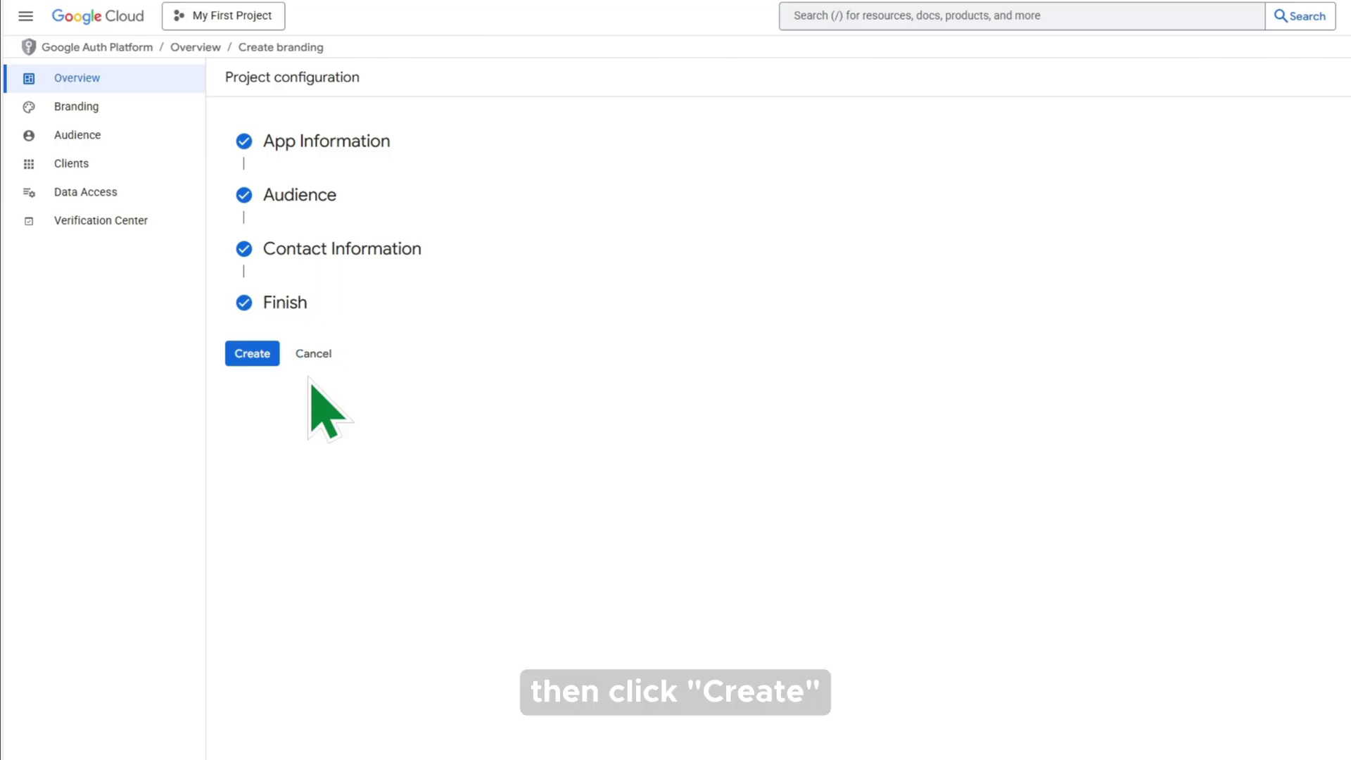
{"action": "left_click", "coordinate": [253, 354]}
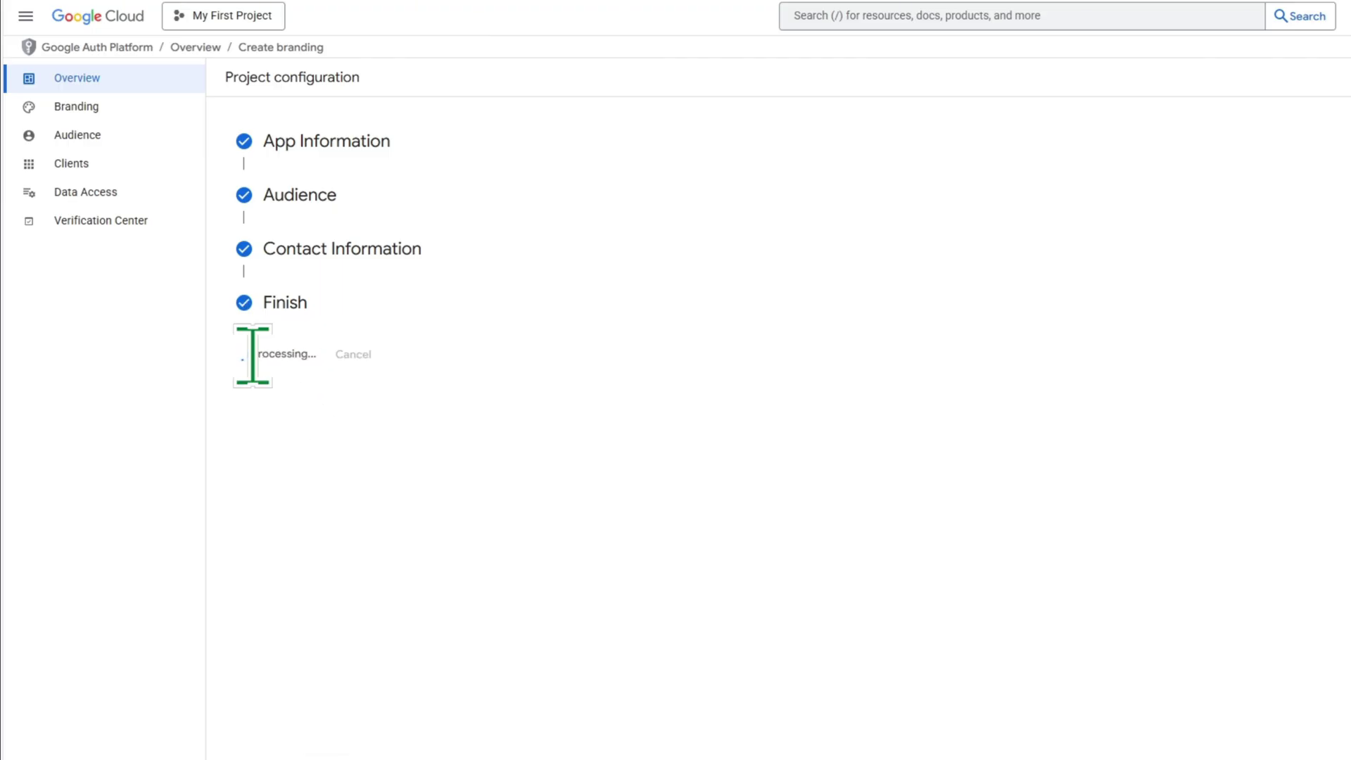
Step: Start a new Web application OAuth client from the Clients page
{"action": "left_click", "coordinate": [110, 169]}
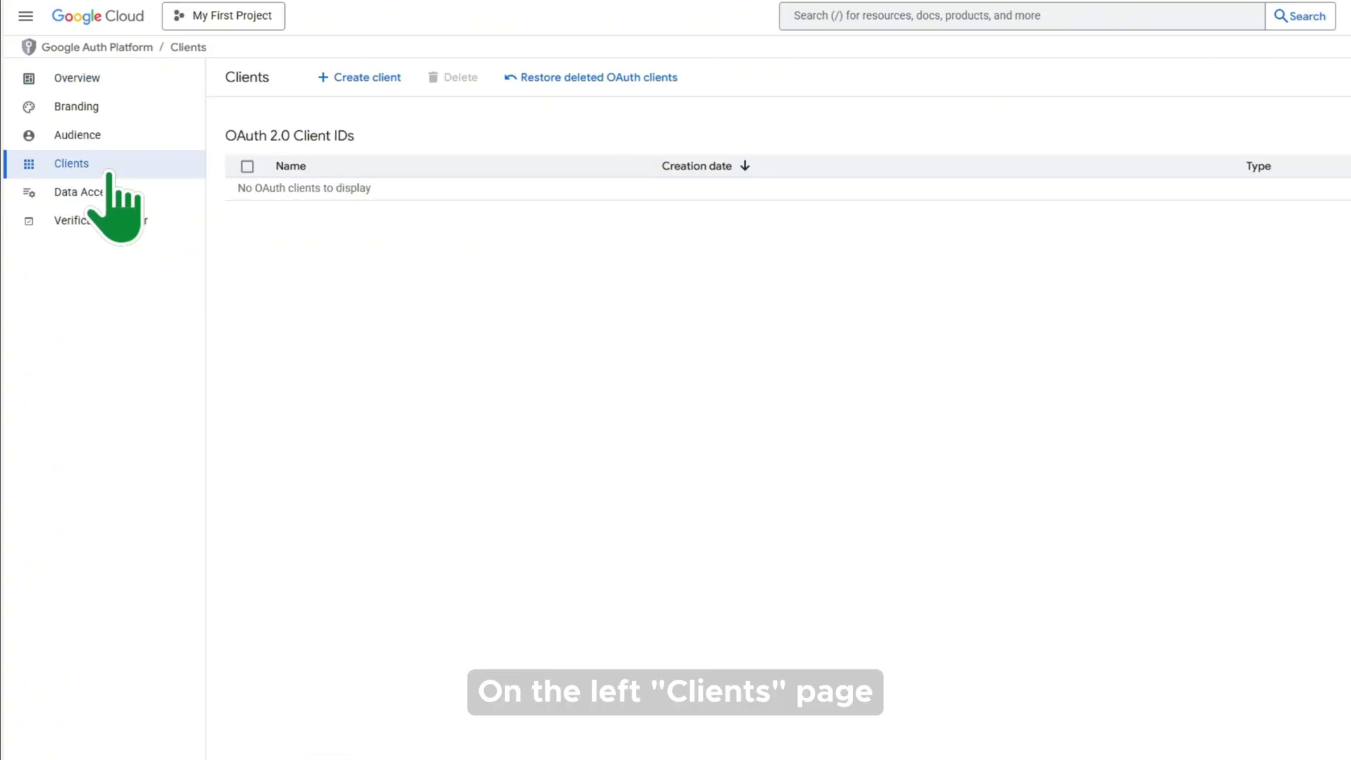
{"action": "left_click", "coordinate": [386, 78]}
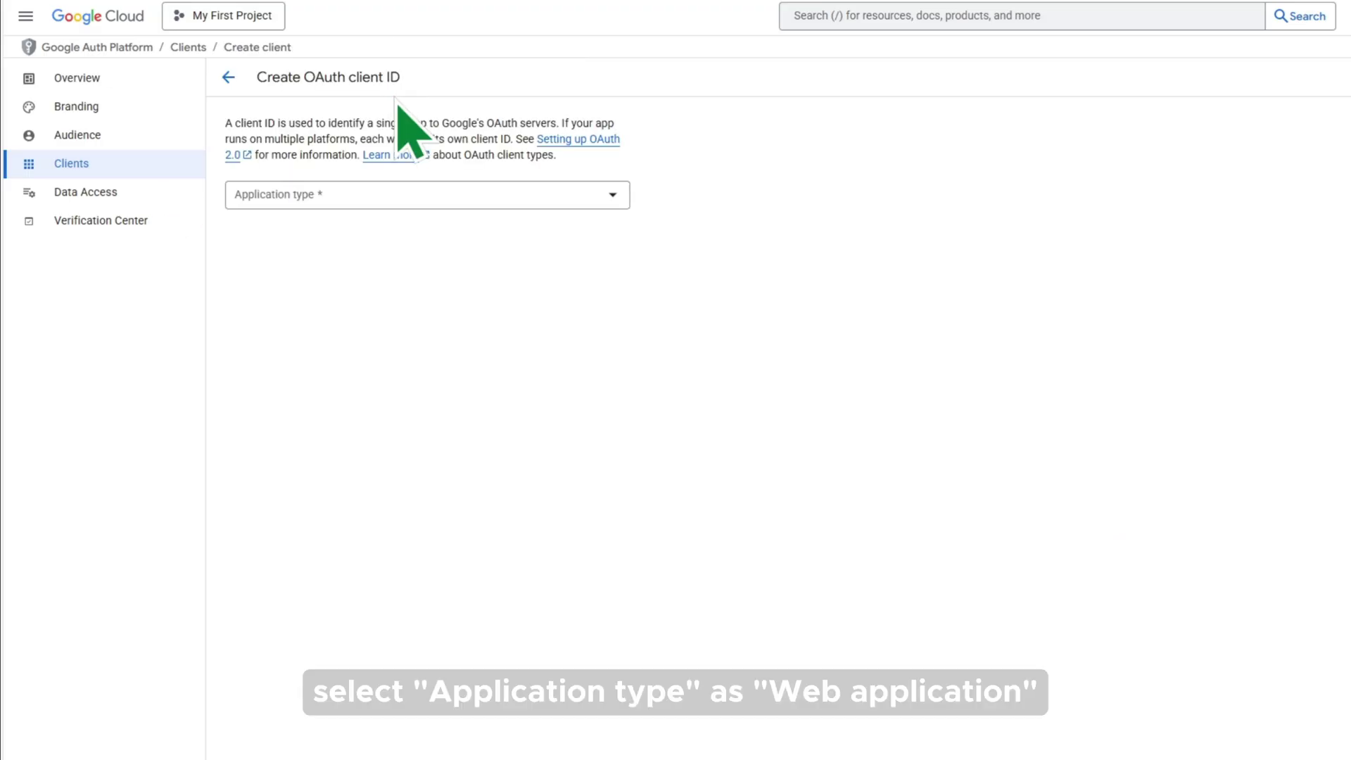
{"action": "left_click", "coordinate": [407, 199]}
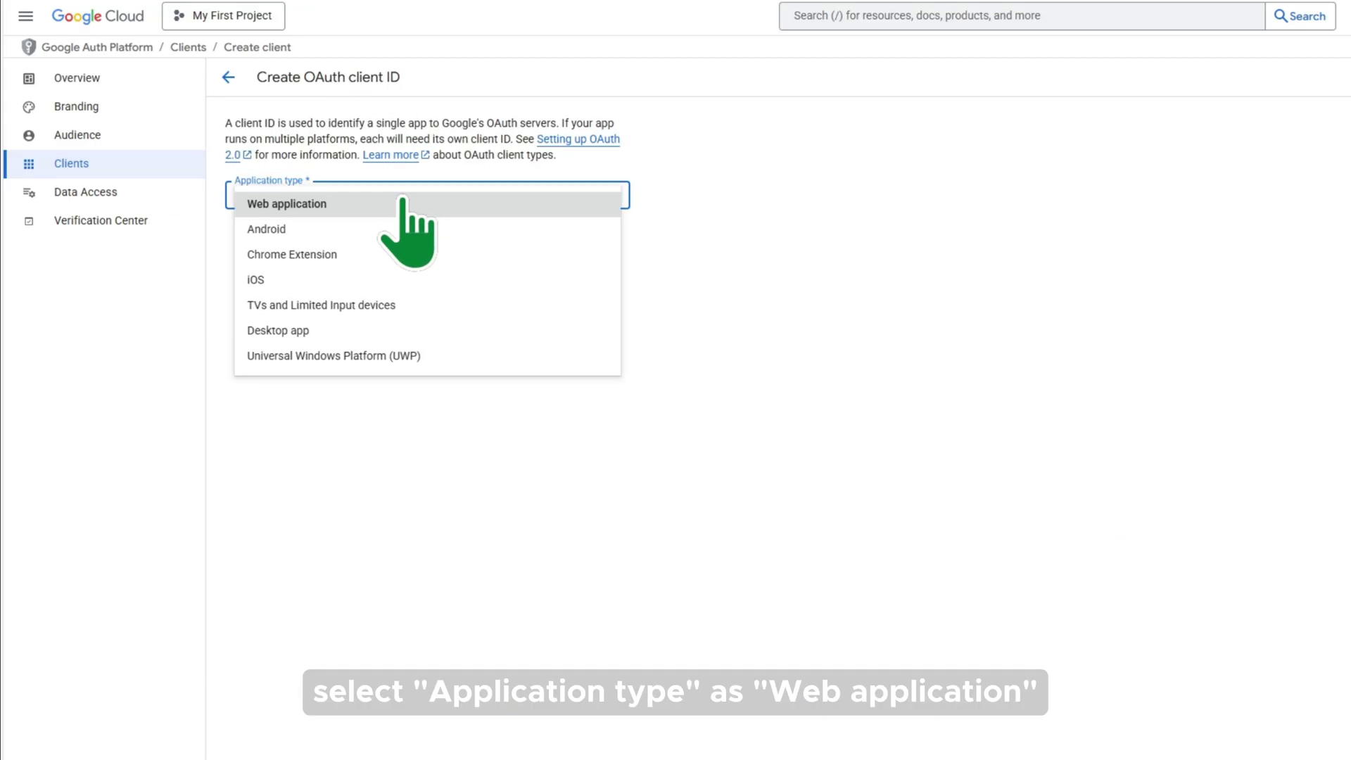
{"action": "left_click", "coordinate": [402, 203]}
{"action": "triple_click", "coordinate": [392, 239]}
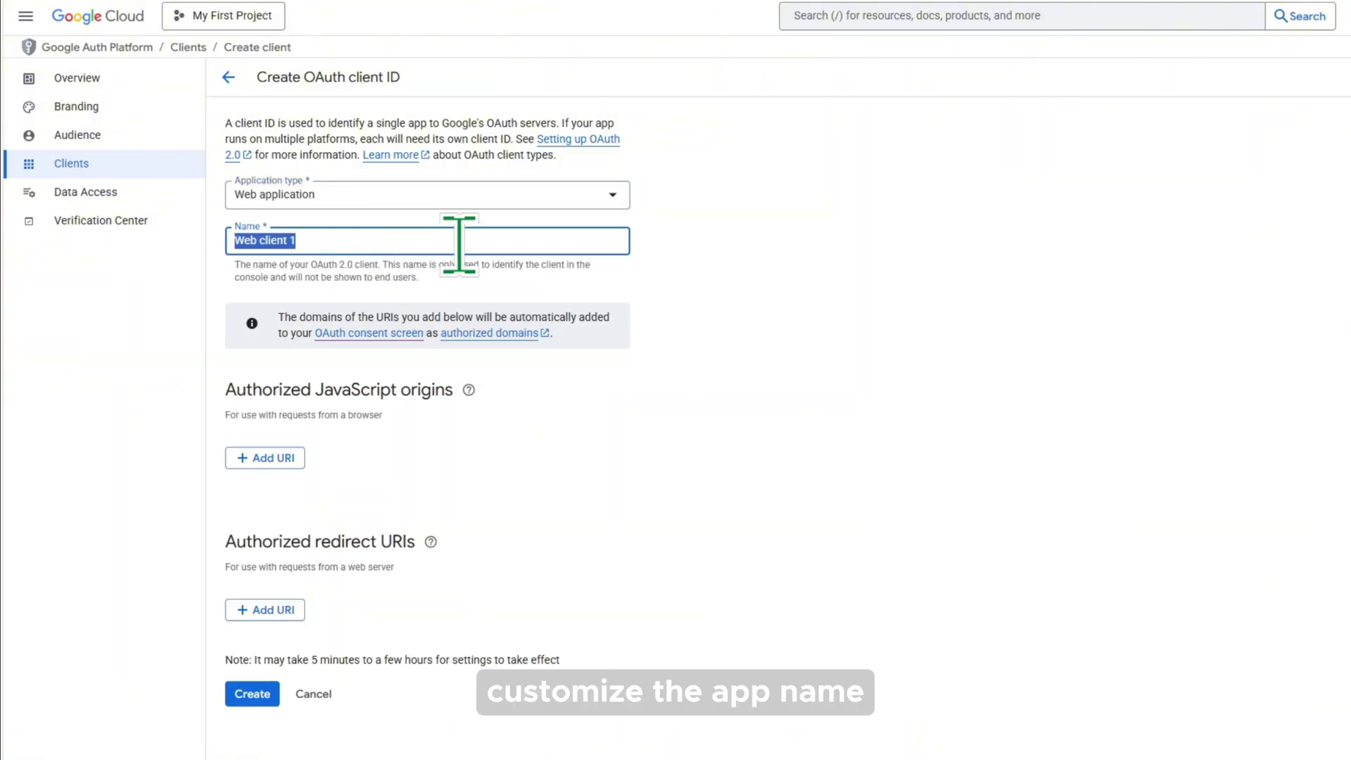
{"action": "type", "text": "UGREEN NAS Openlist"}
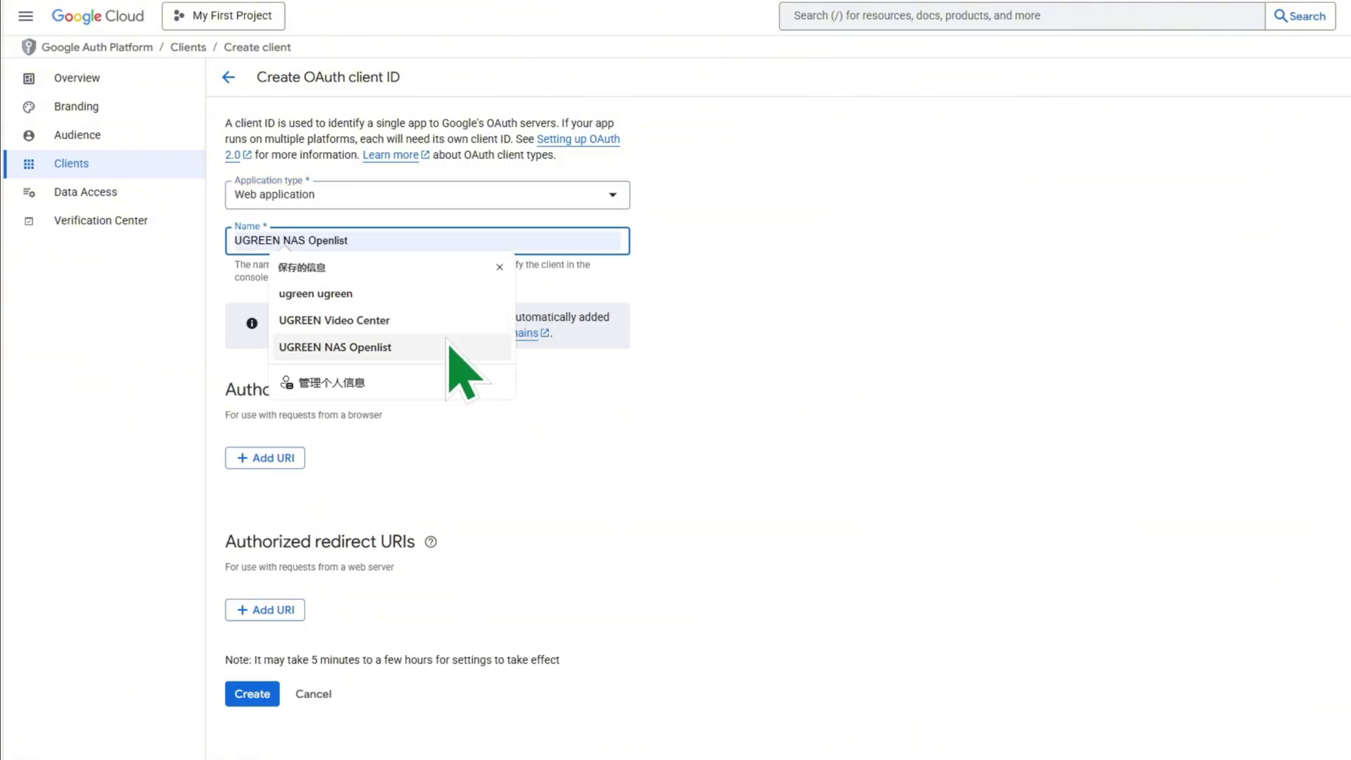
{"action": "left_click", "coordinate": [449, 346]}
{"action": "scroll", "coordinate": [531, 339], "scroll_direction": "down", "scroll_amount": 1}
{"action": "scroll", "coordinate": [530, 340], "scroll_direction": "down", "scroll_amount": 1}
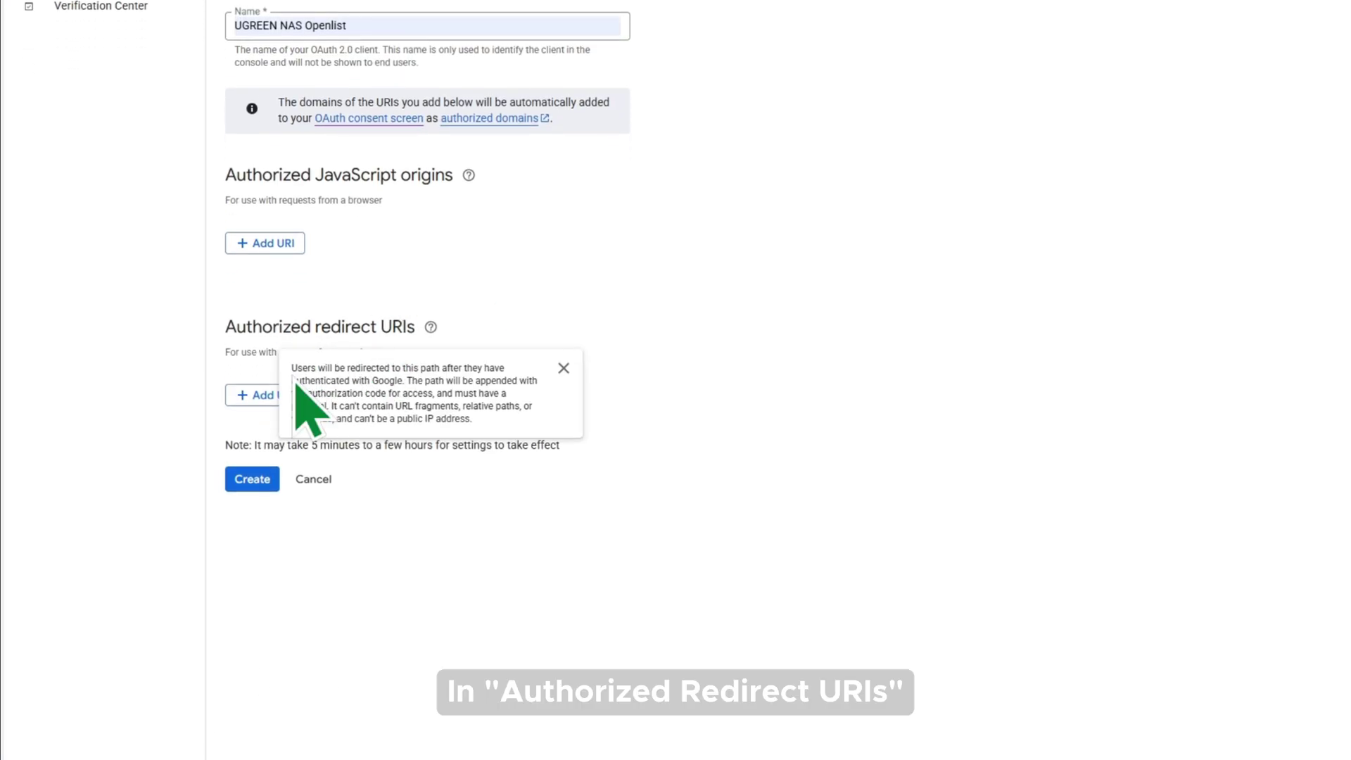
{"action": "left_click", "coordinate": [265, 395]}
{"action": "type", "text": "https://api.oplist.org/googleui/callback"}
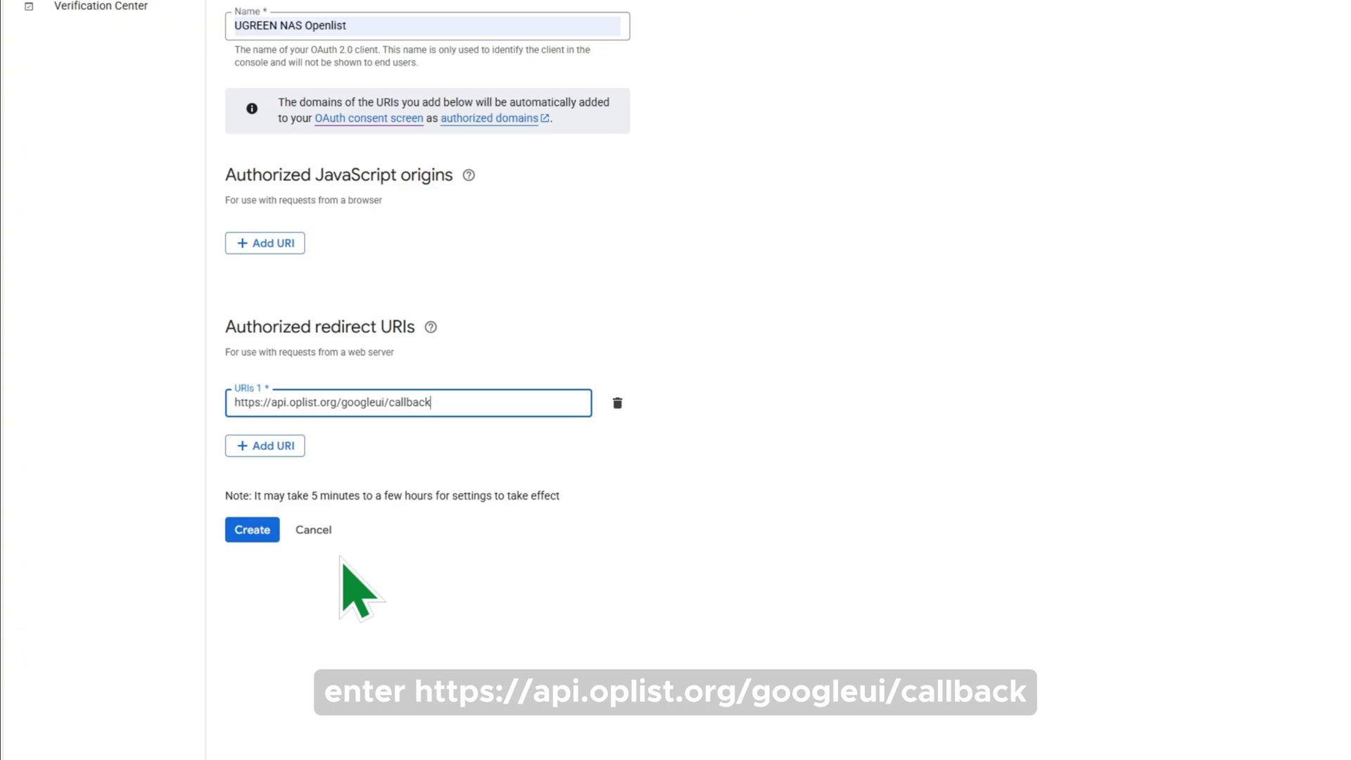
{"action": "left_click", "coordinate": [252, 529]}
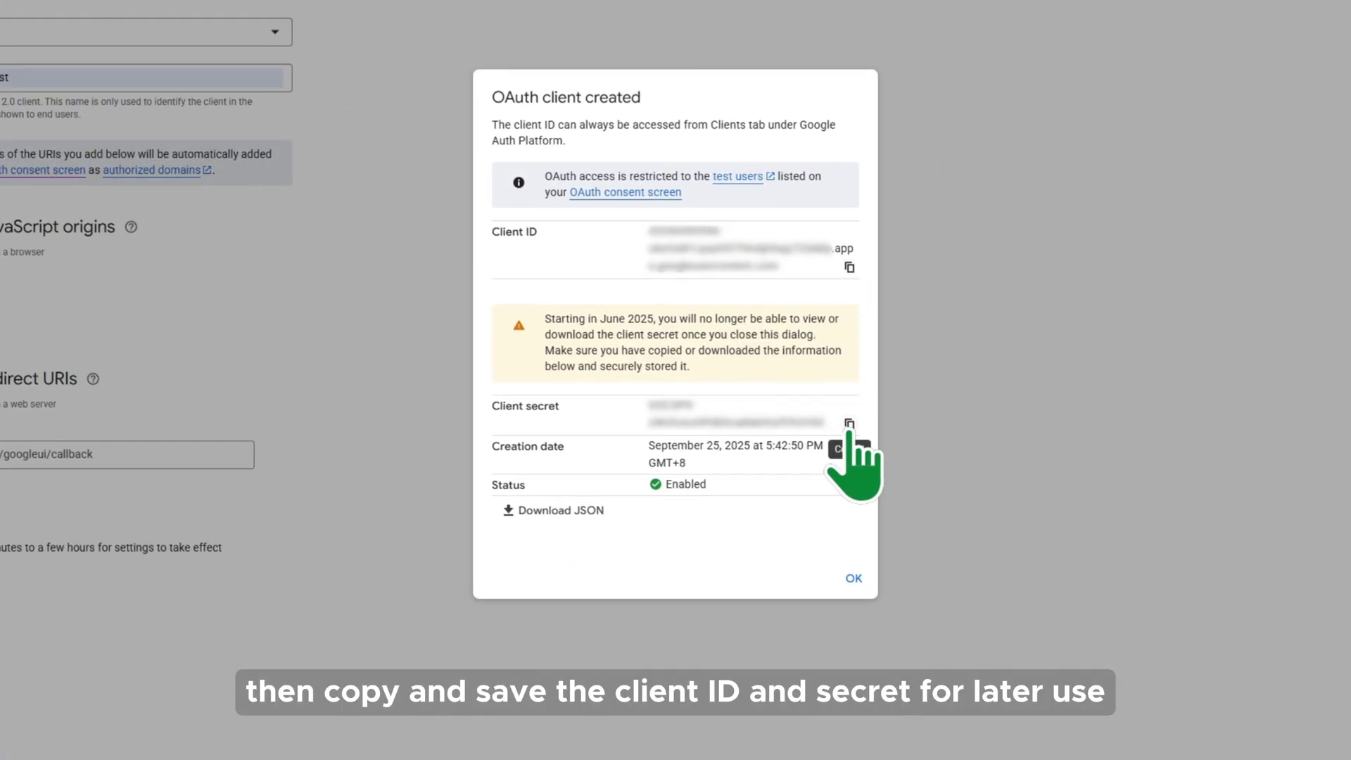
{"action": "left_click", "coordinate": [852, 579]}
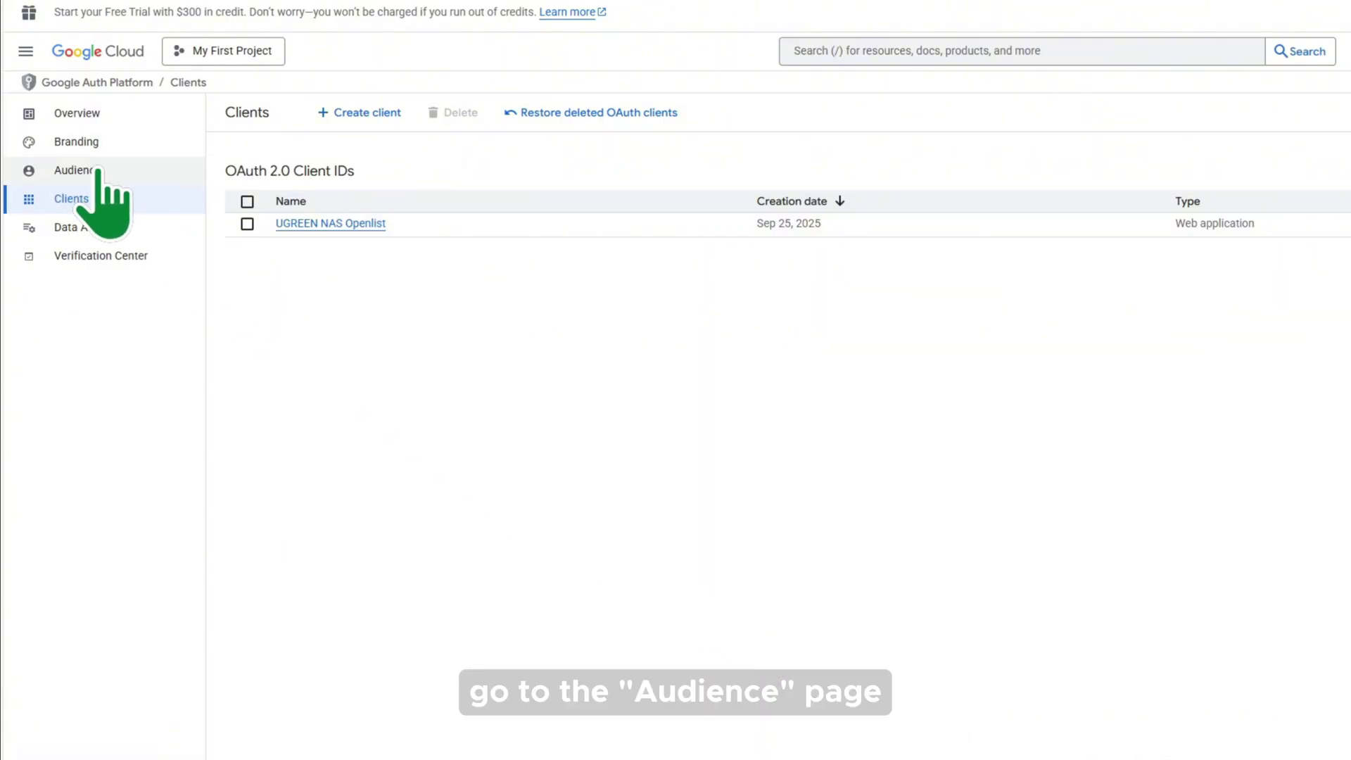
Step: Add your Gmail address as a test user on the Audience page, then confirm publishing to production
{"action": "left_click", "coordinate": [76, 170]}
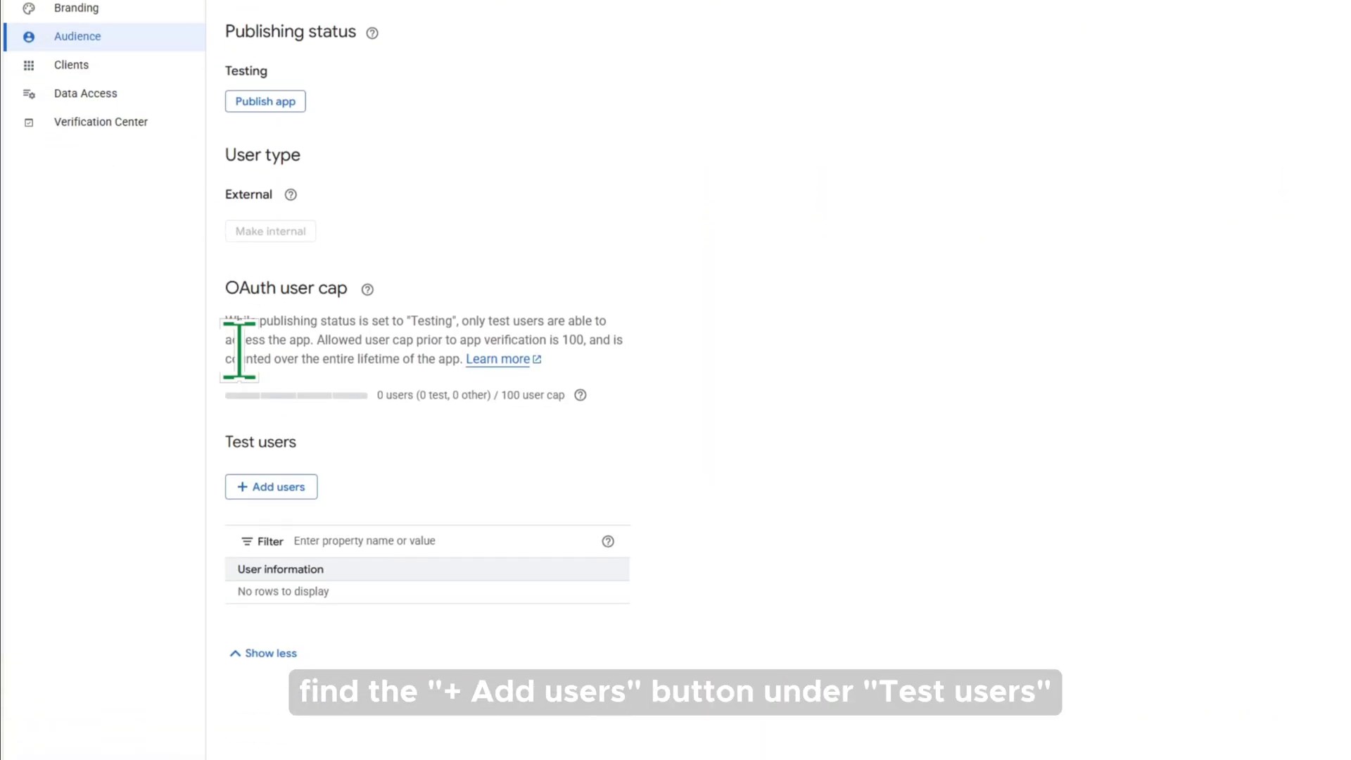
{"action": "left_click", "coordinate": [270, 620]}
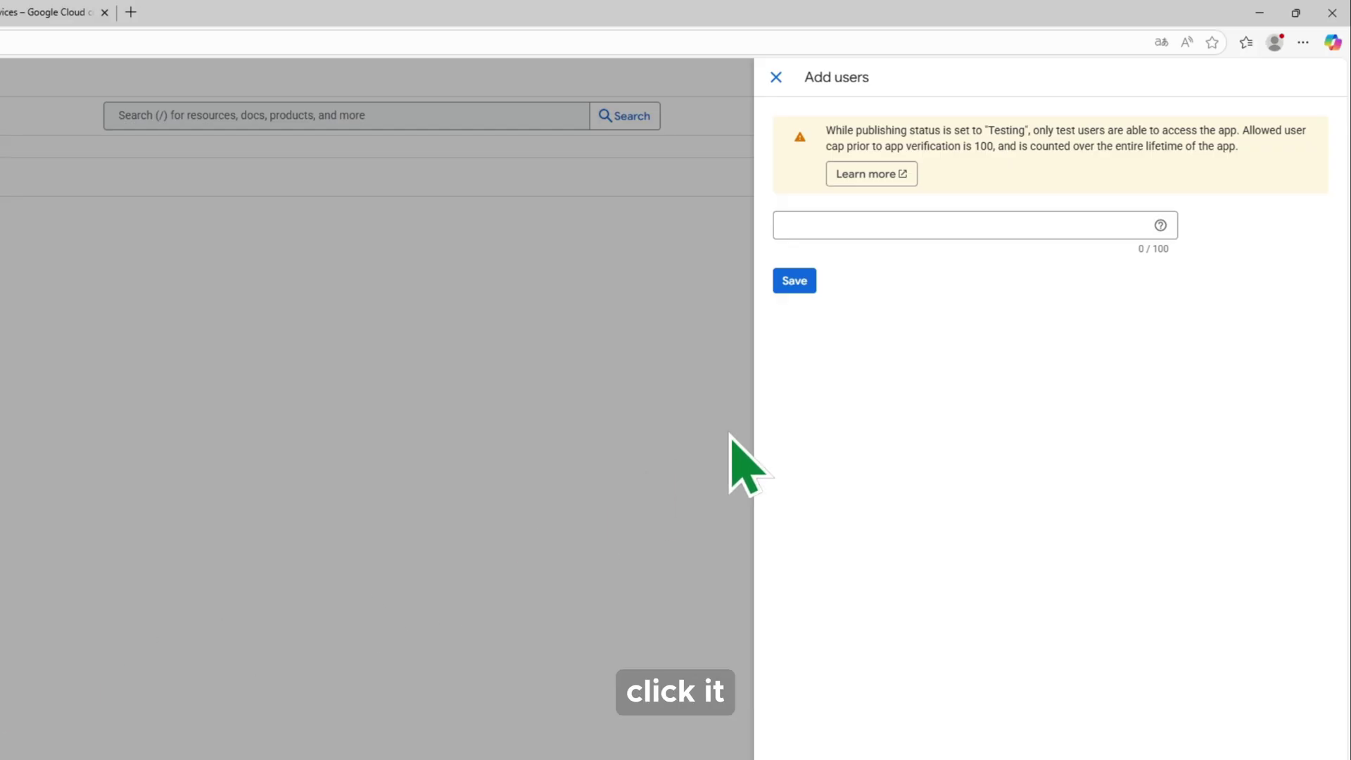
{"action": "left_click", "coordinate": [894, 223]}
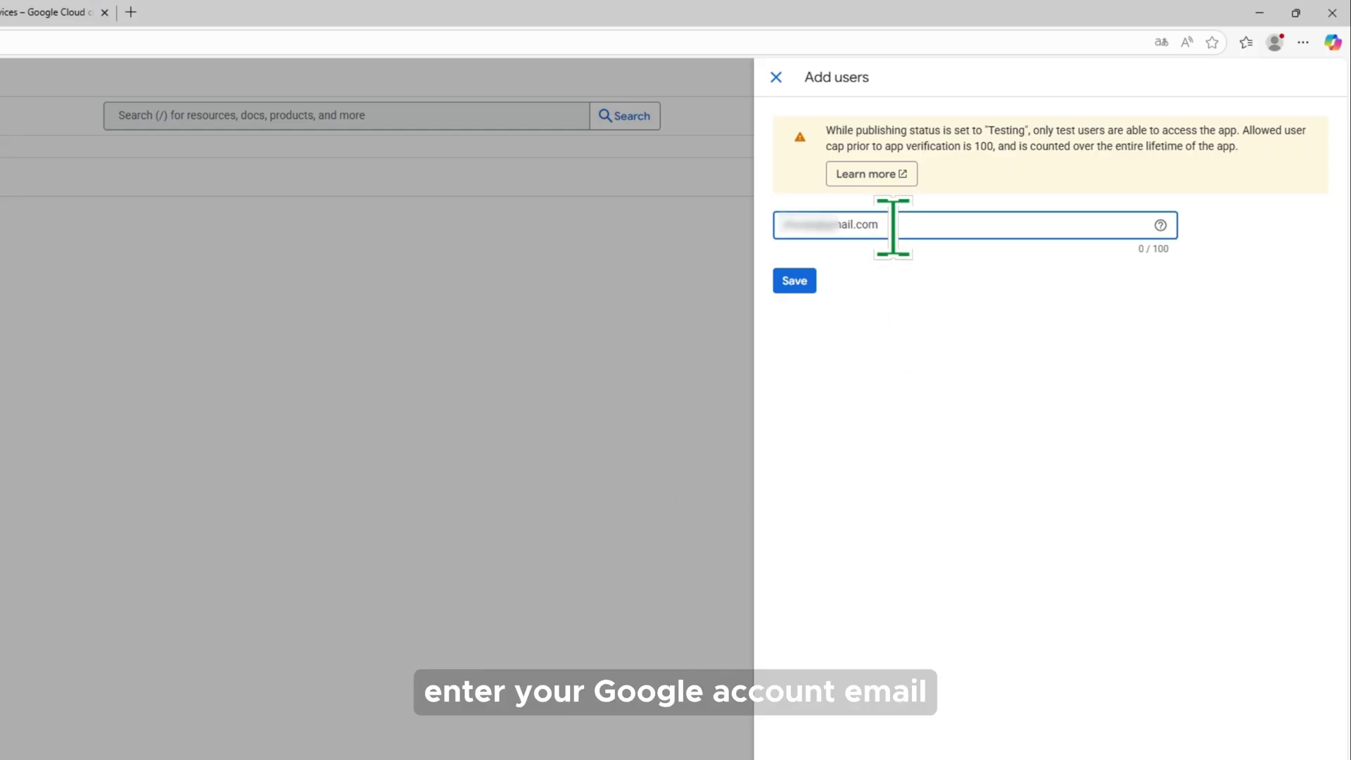
{"action": "left_click", "coordinate": [788, 283]}
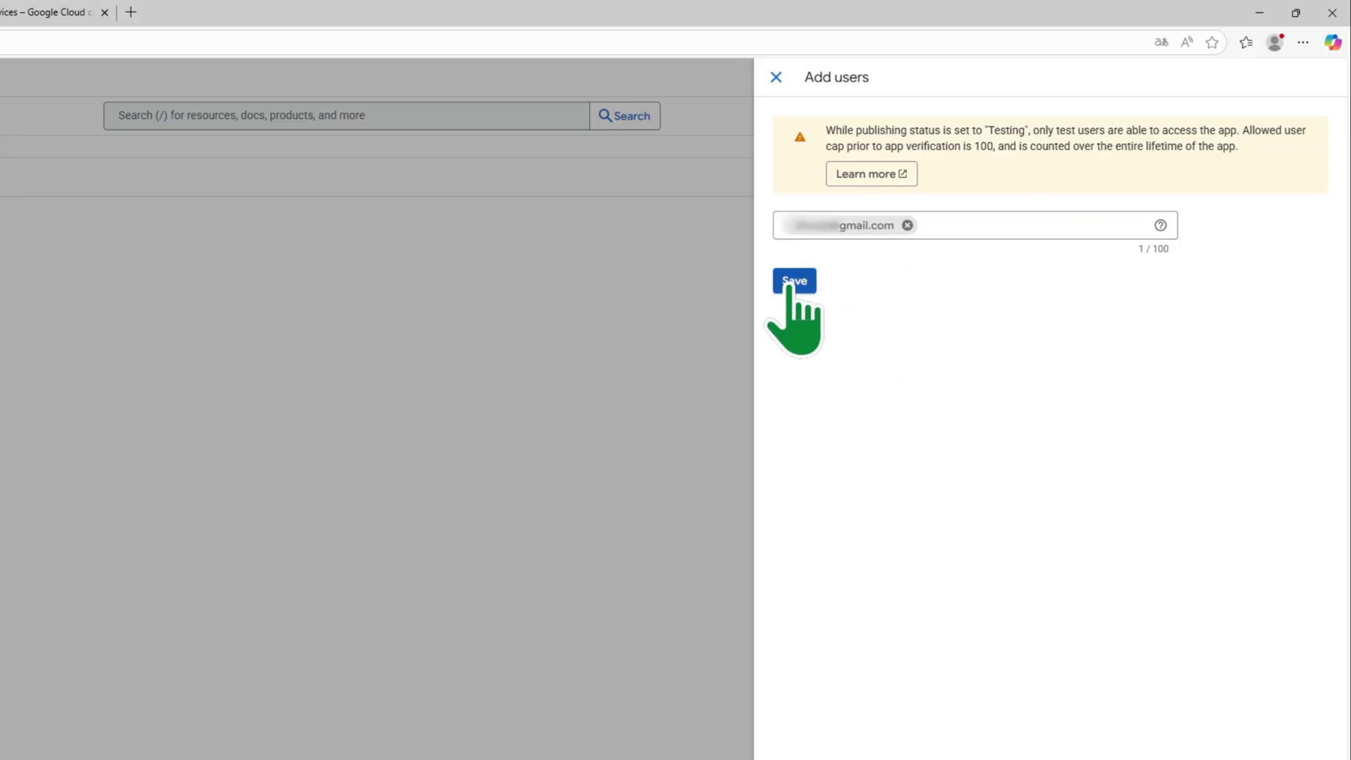
{"action": "left_click", "coordinate": [788, 283]}
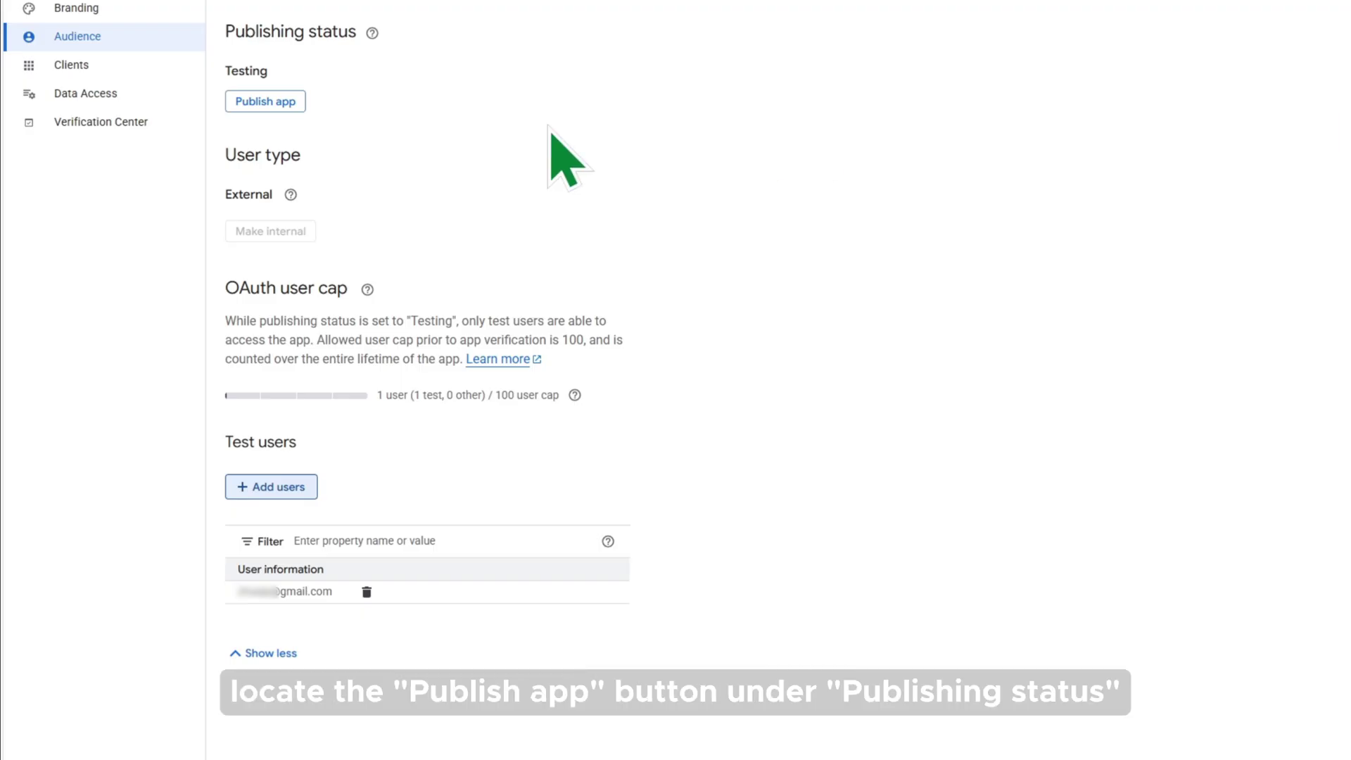
{"action": "left_click", "coordinate": [266, 102]}
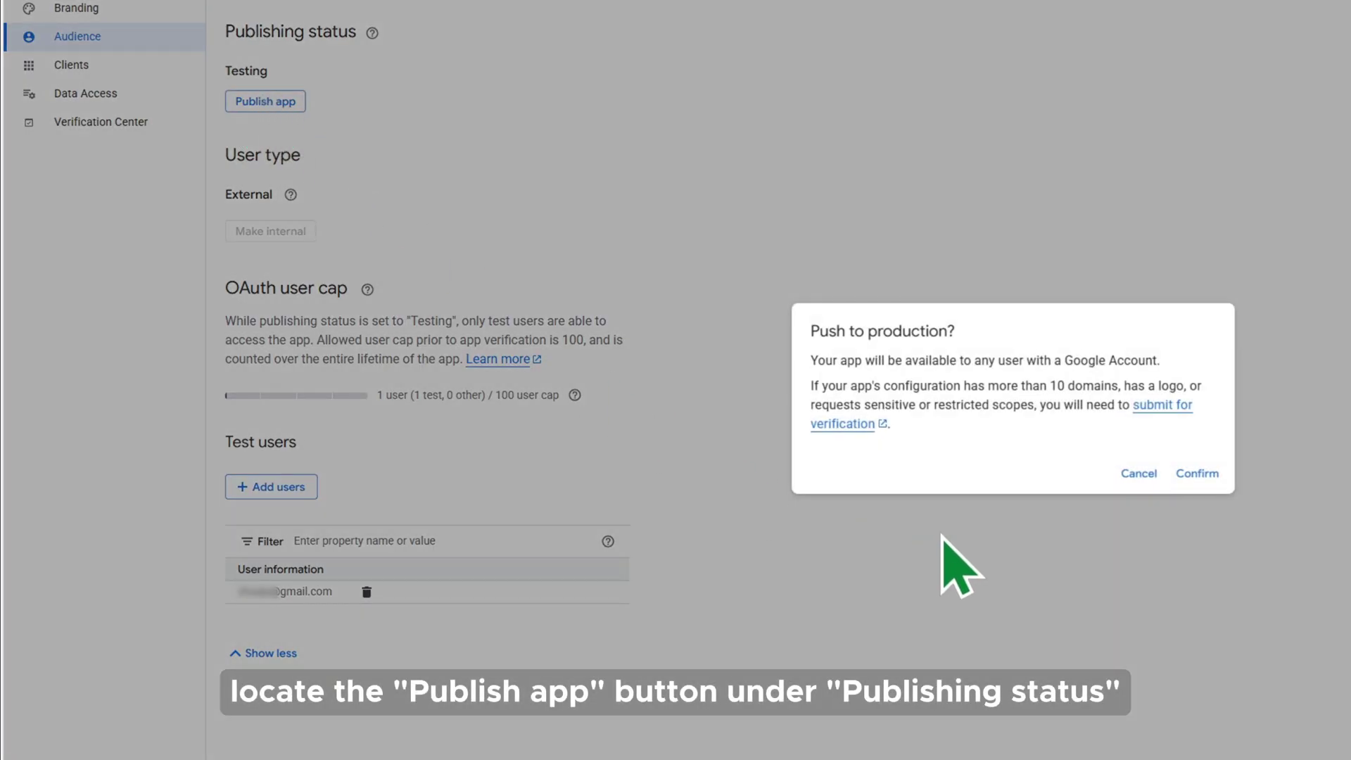
{"action": "left_click", "coordinate": [1199, 473]}
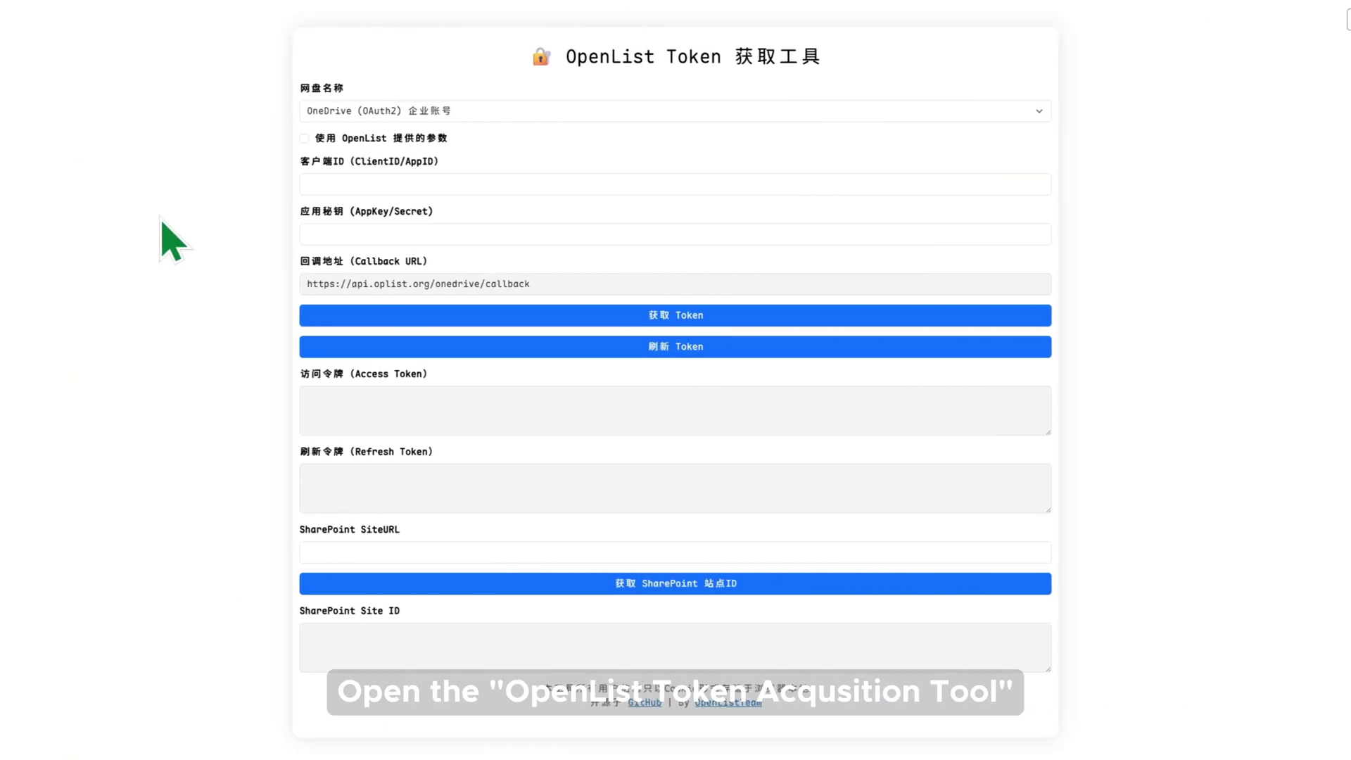
Step: Choose GoogleDrive Login and paste your own client ID and client secret
{"action": "left_click", "coordinate": [533, 112]}
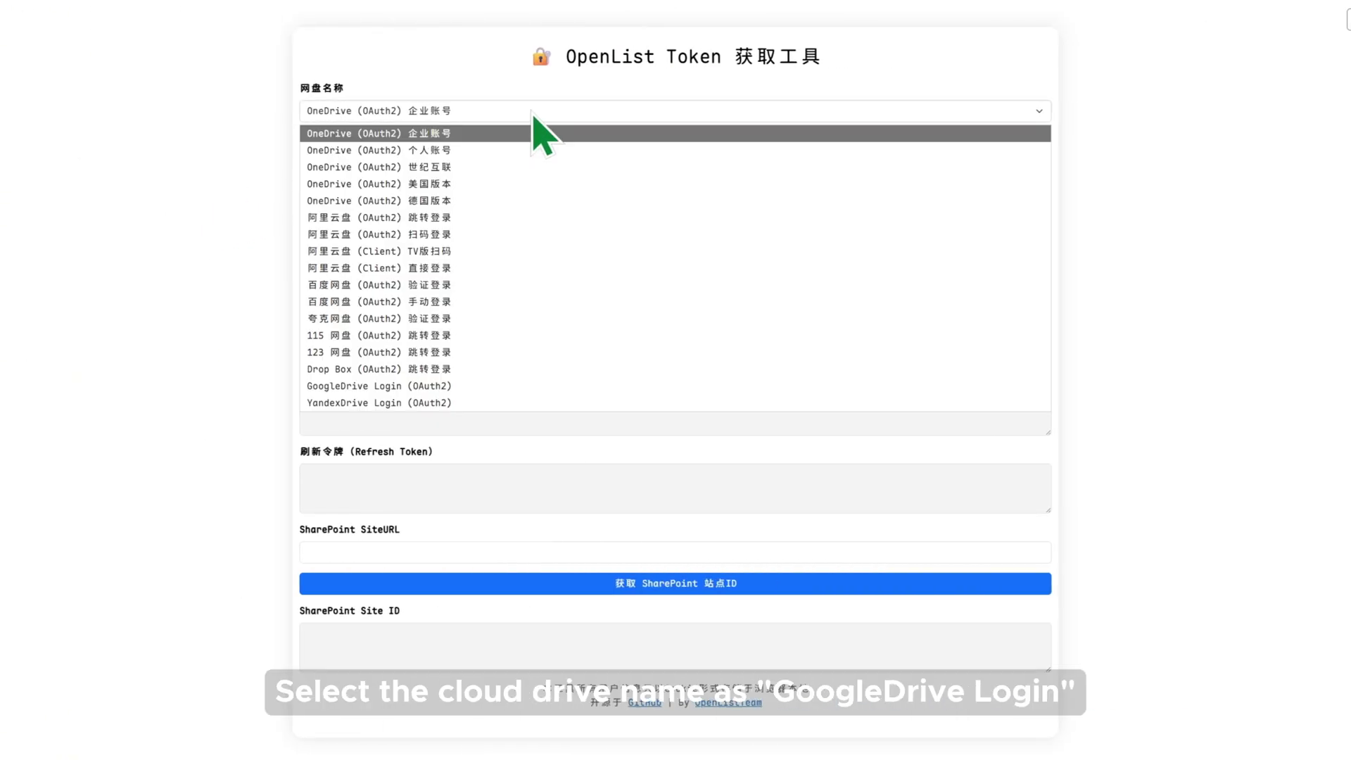
{"action": "left_click", "coordinate": [470, 387]}
{"action": "left_click", "coordinate": [391, 184]}
{"action": "key", "text": "ctrl+v"}
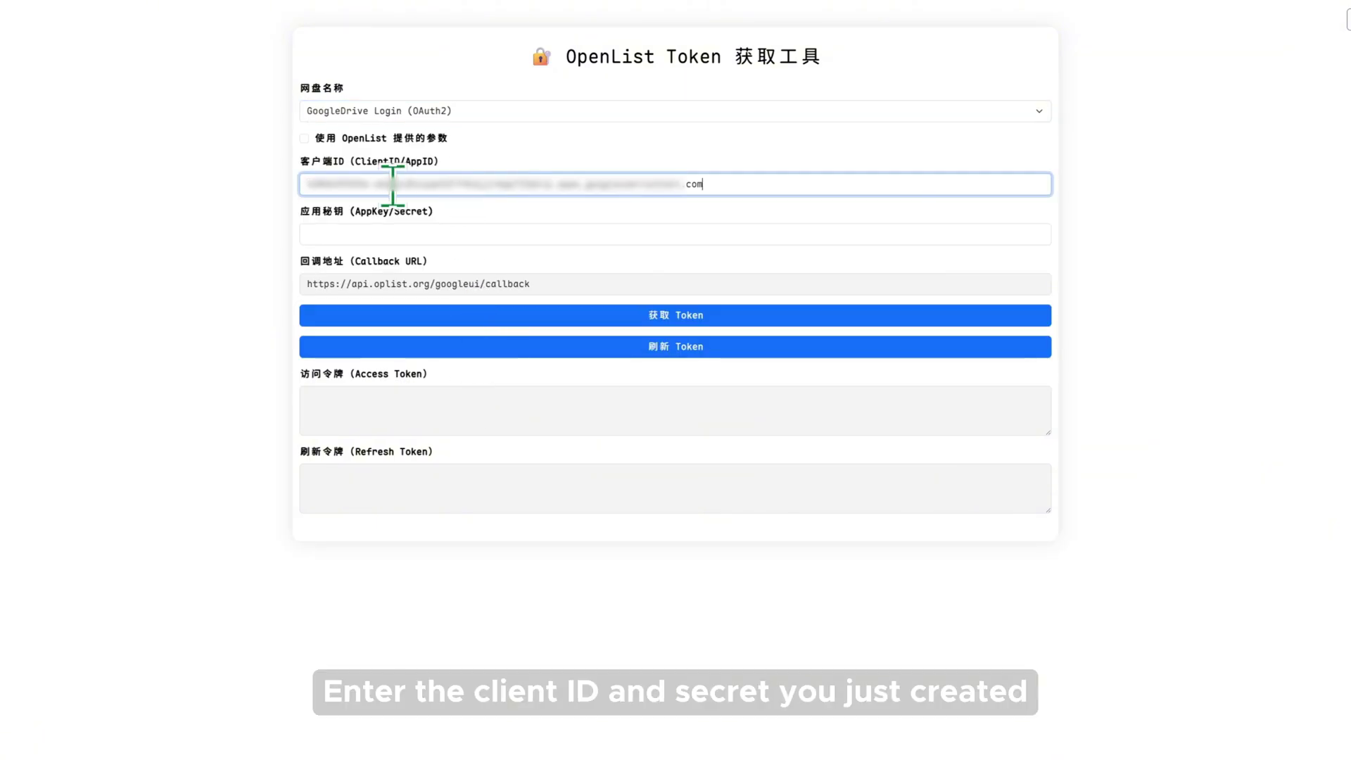
{"action": "left_click", "coordinate": [407, 233]}
{"action": "key", "text": "ctrl+v"}
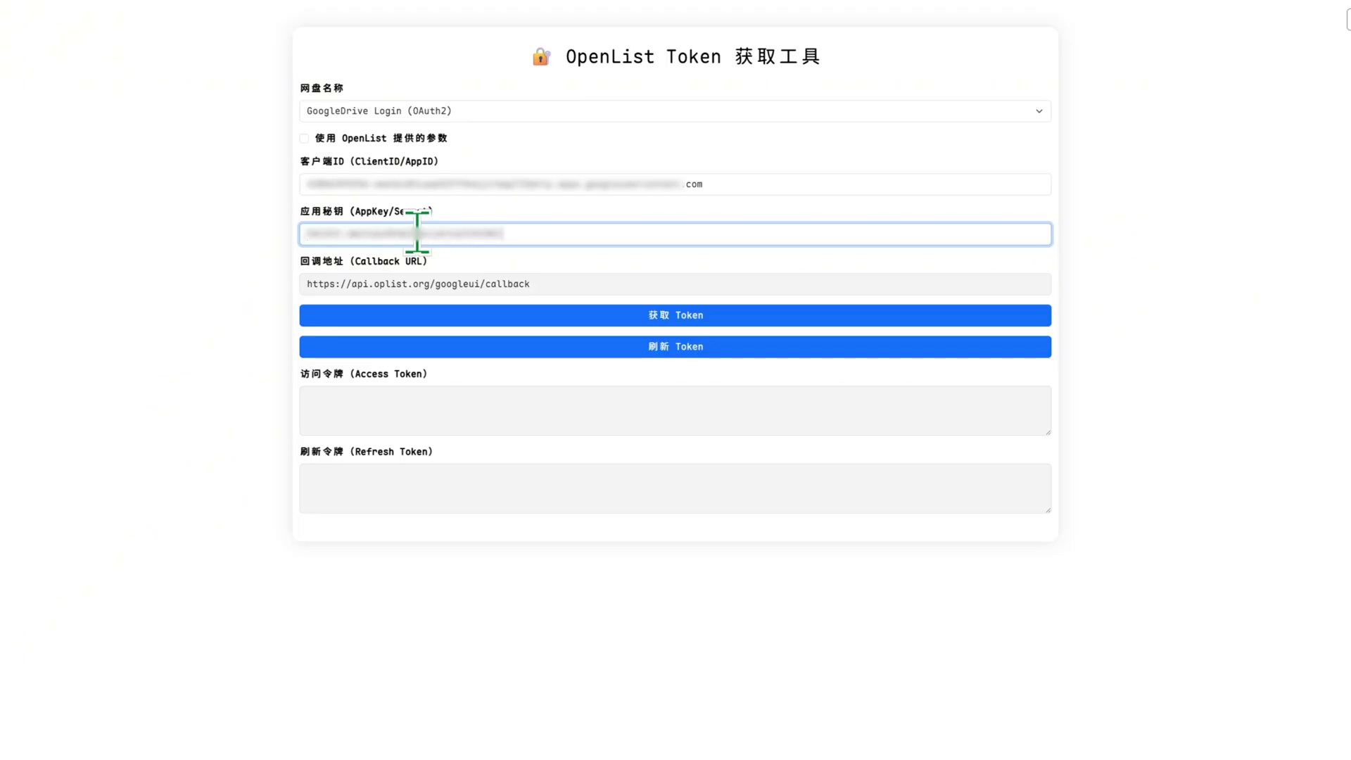
Step: Get Google Drive tokens by authorizing your Google account, then copy the refresh token
{"action": "left_click", "coordinate": [647, 316]}
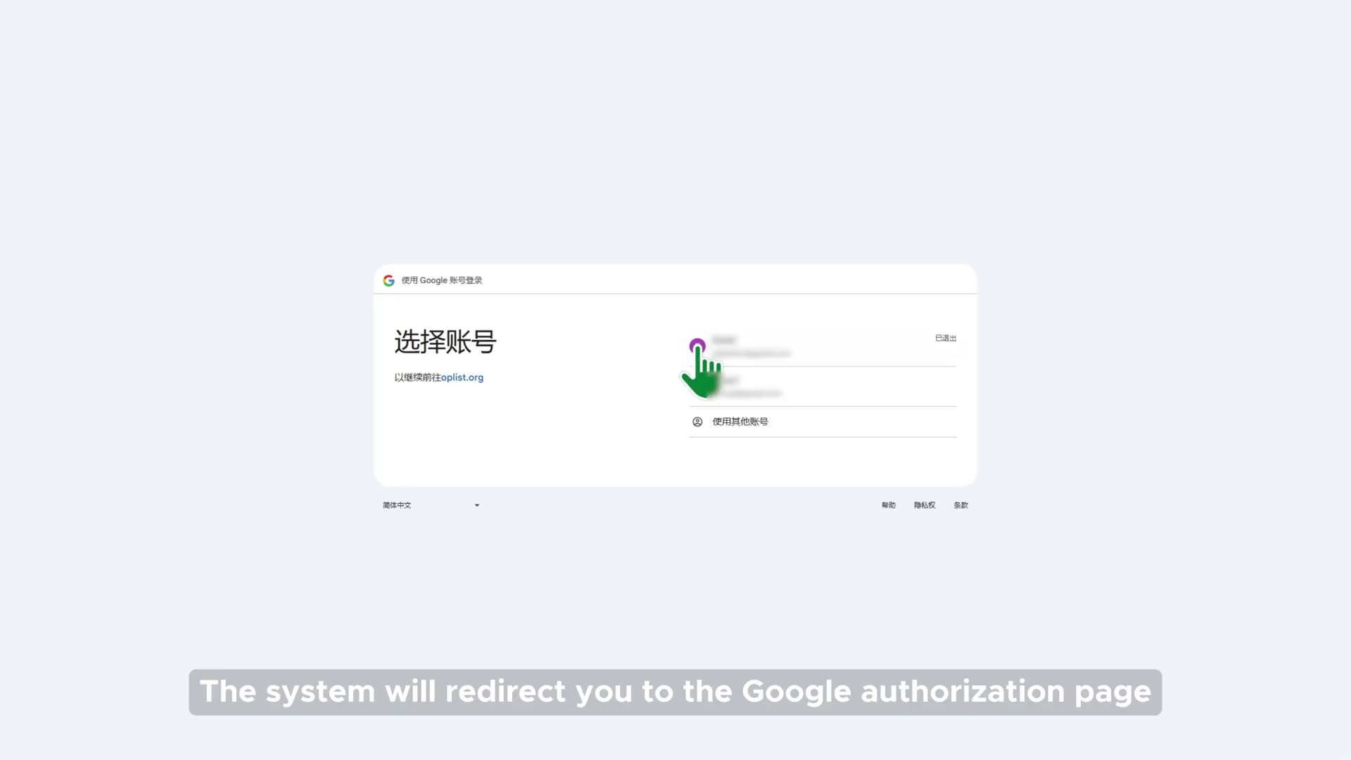
{"action": "left_click", "coordinate": [771, 387]}
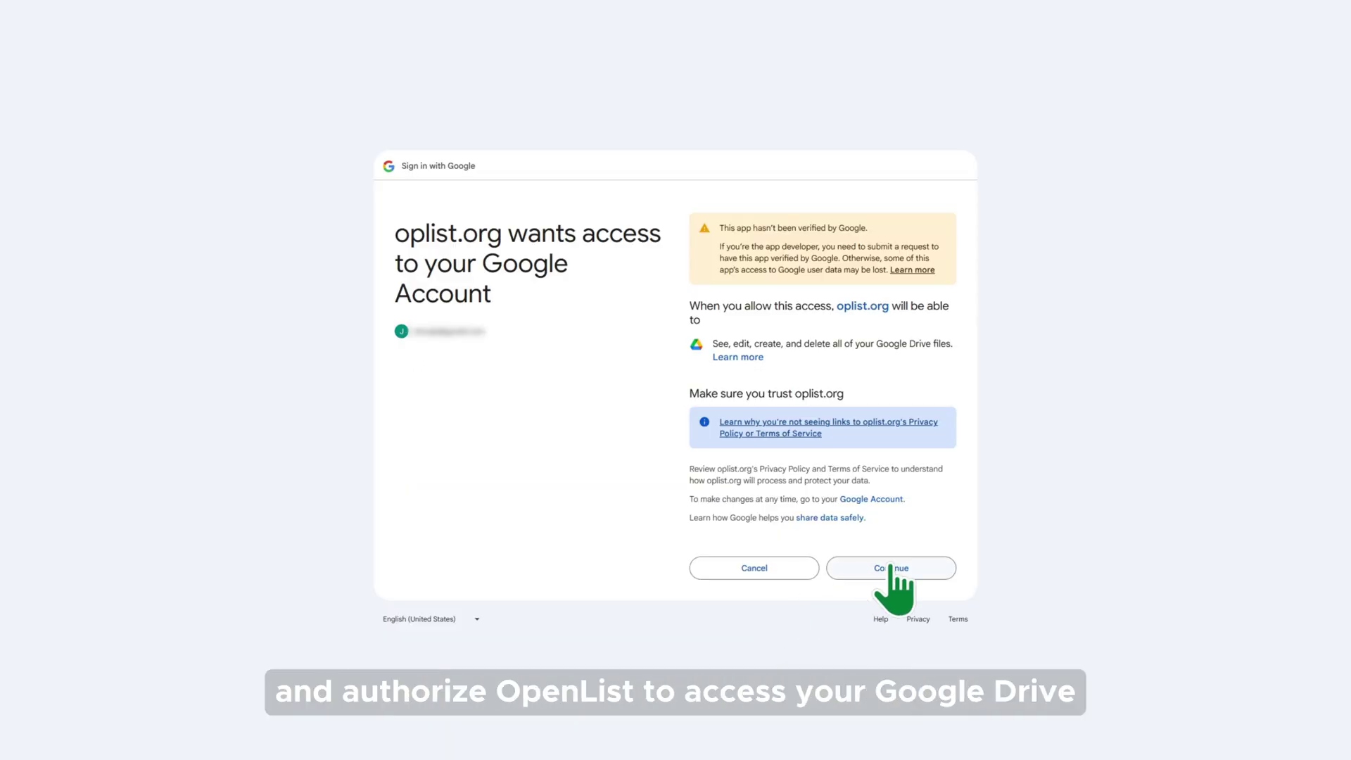
{"action": "left_click", "coordinate": [892, 569]}
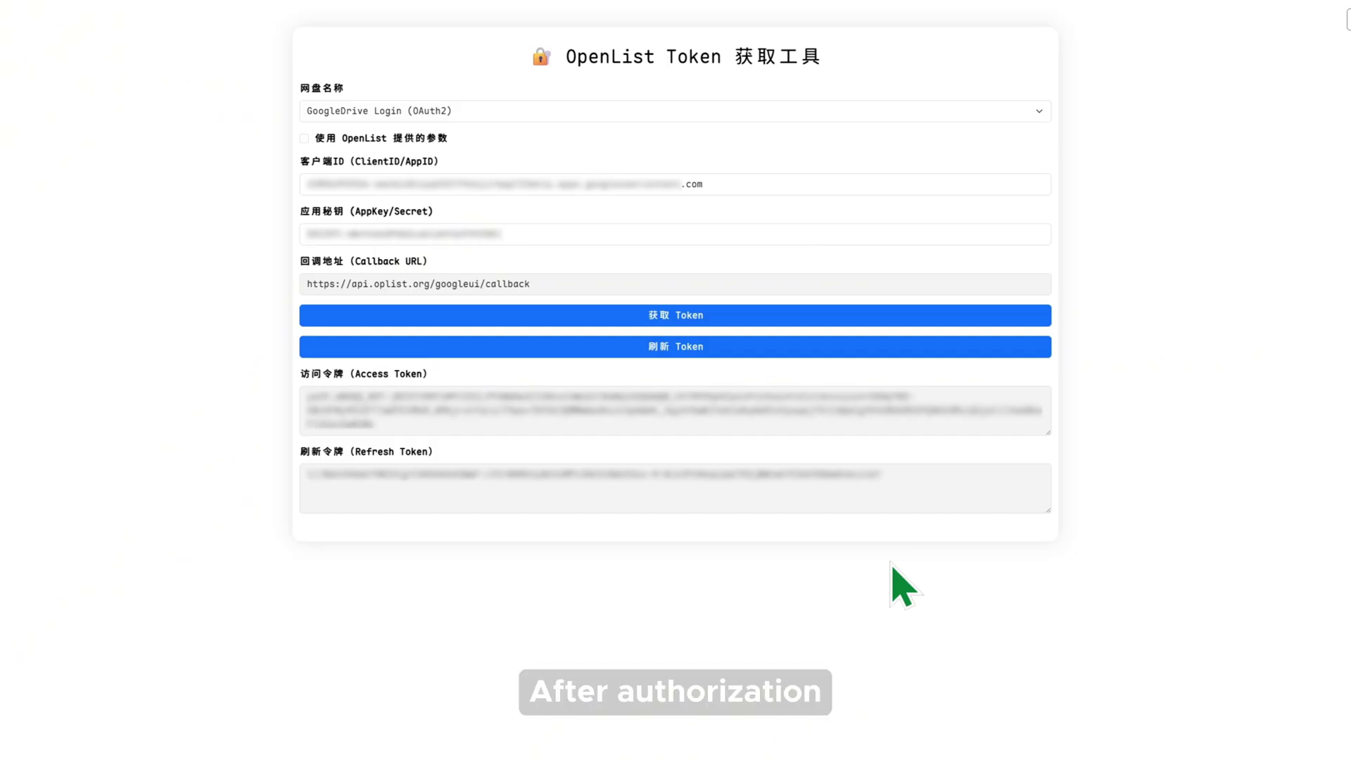
{"action": "left_click", "coordinate": [925, 489]}
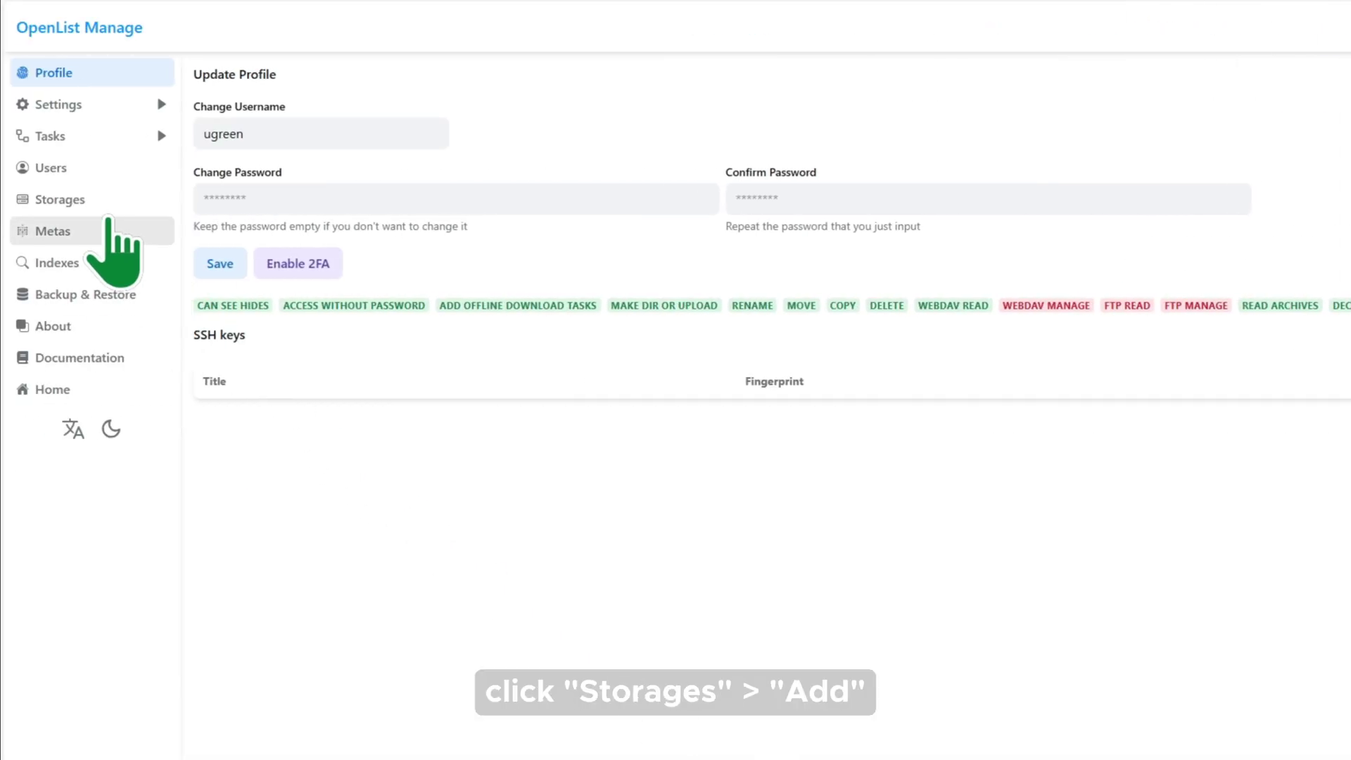
Step: Start a new GoogleDrive storage and begin entering mount path GoogleDrive-openlist
{"action": "left_click", "coordinate": [99, 203]}
{"action": "left_click", "coordinate": [300, 86]}
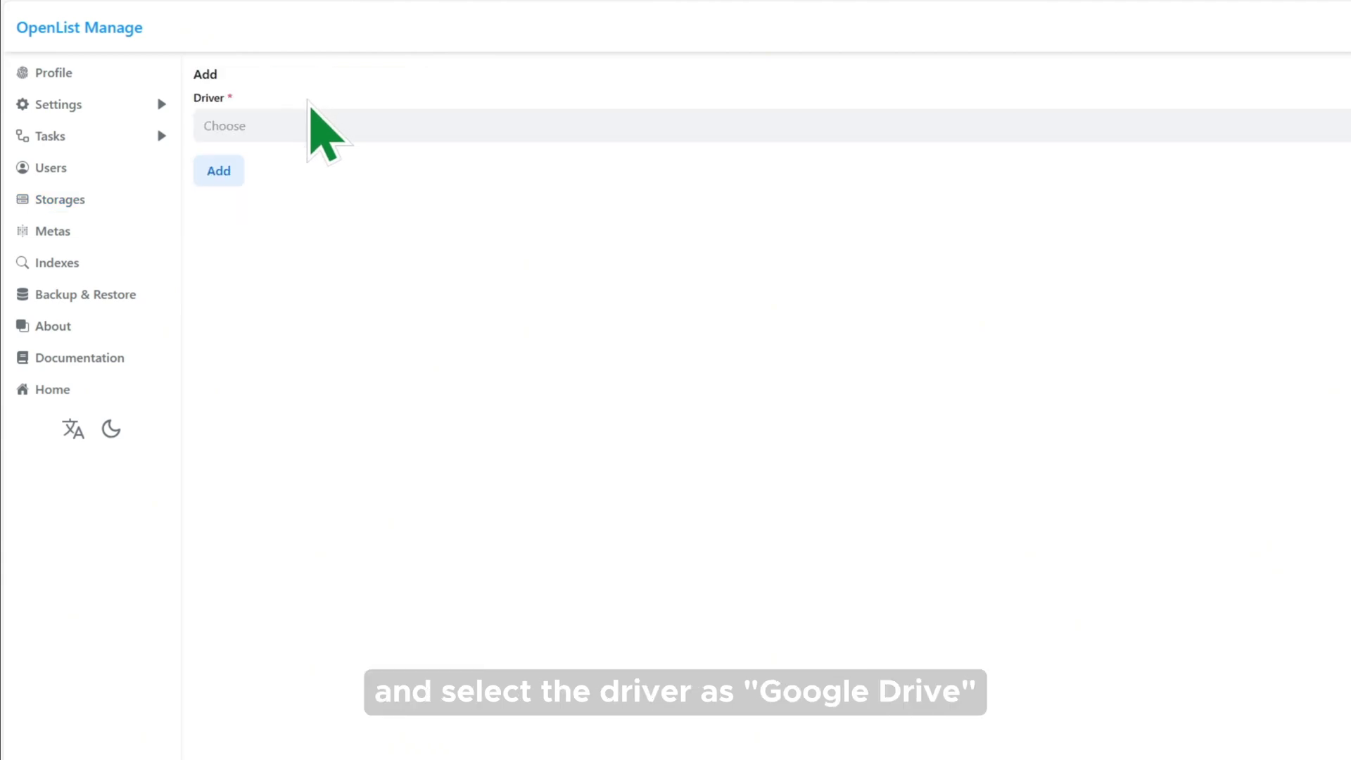
{"action": "left_click", "coordinate": [327, 124]}
{"action": "scroll", "coordinate": [357, 256], "scroll_direction": "down", "scroll_amount": 3}
{"action": "scroll", "coordinate": [356, 256], "scroll_direction": "down", "scroll_amount": 3}
{"action": "scroll", "coordinate": [357, 256], "scroll_direction": "down", "scroll_amount": 3}
{"action": "scroll", "coordinate": [357, 256], "scroll_direction": "down", "scroll_amount": 2}
{"action": "scroll", "coordinate": [357, 284], "scroll_direction": "down", "scroll_amount": 2}
{"action": "left_click", "coordinate": [358, 275]}
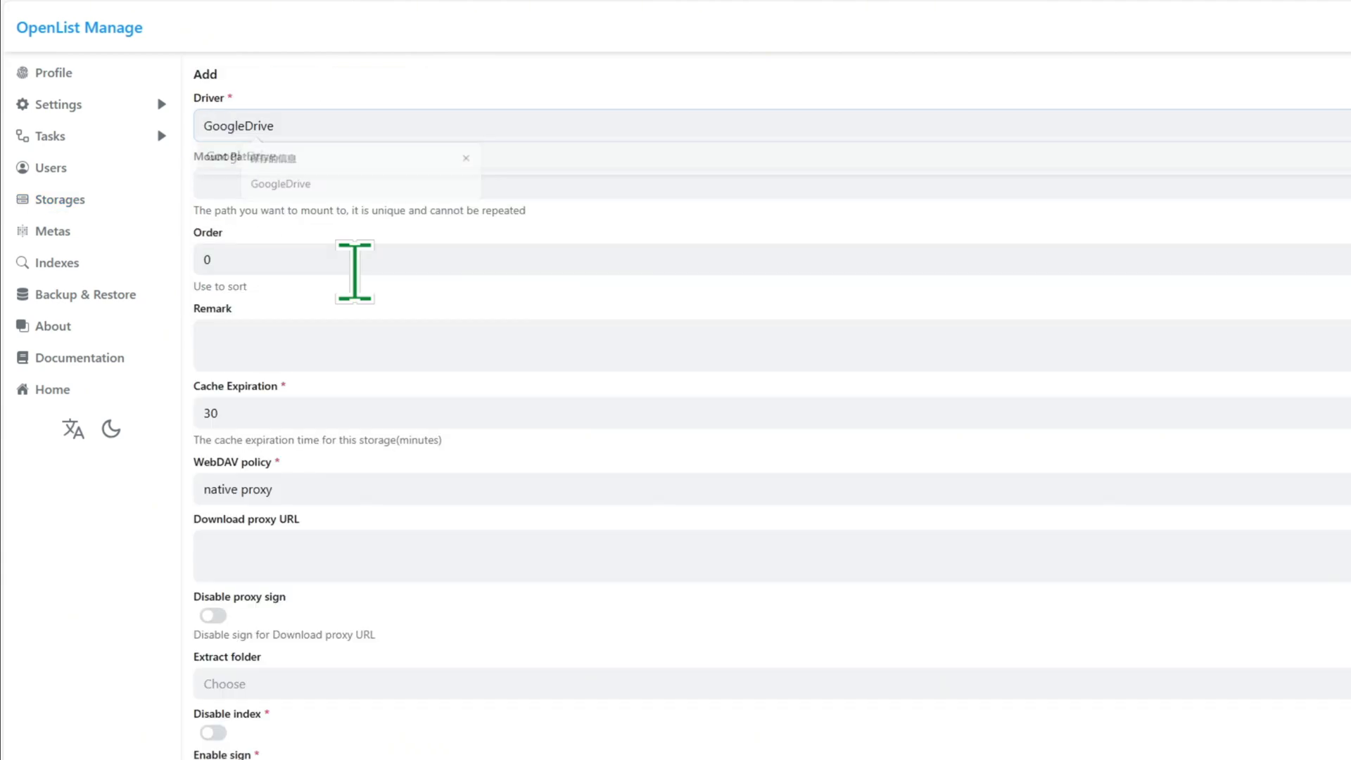
{"action": "left_click", "coordinate": [372, 177]}
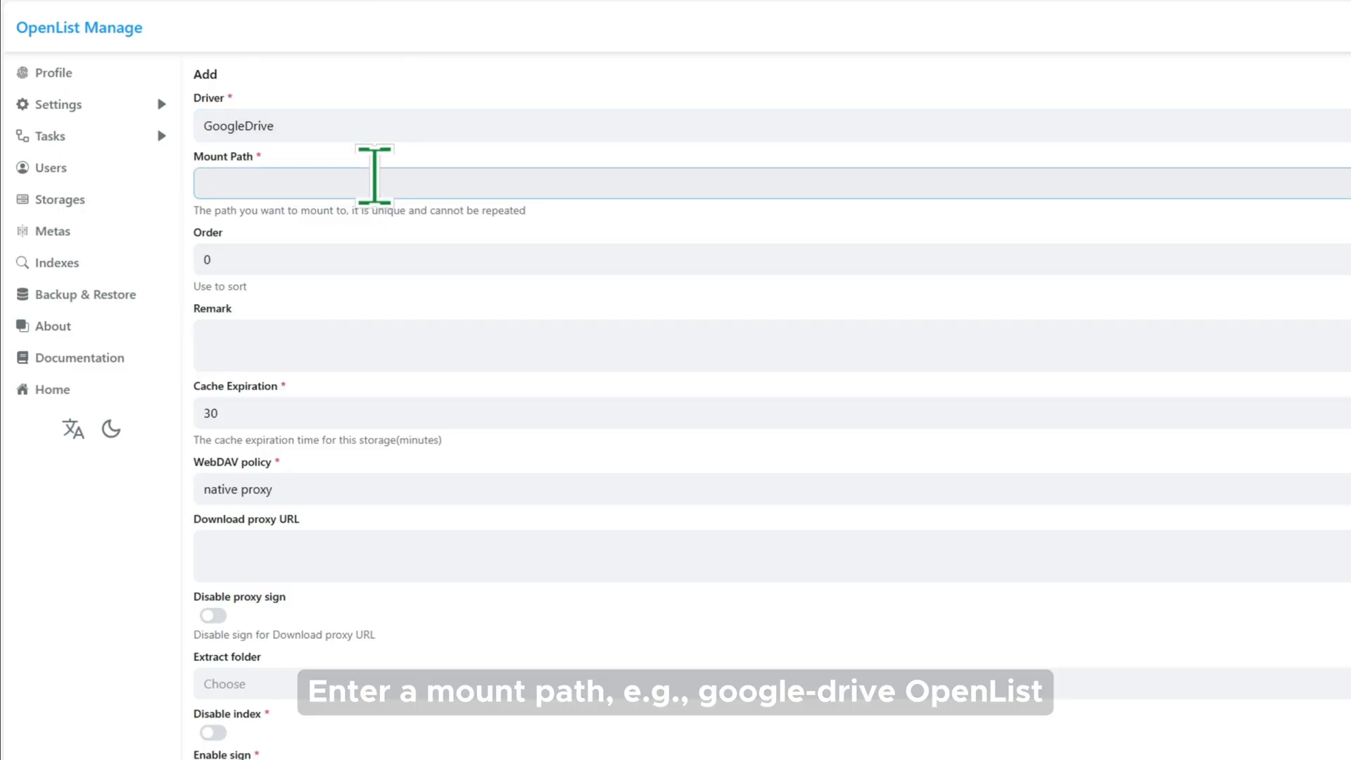
{"action": "type", "text": "GoogleDrive-openlist"}
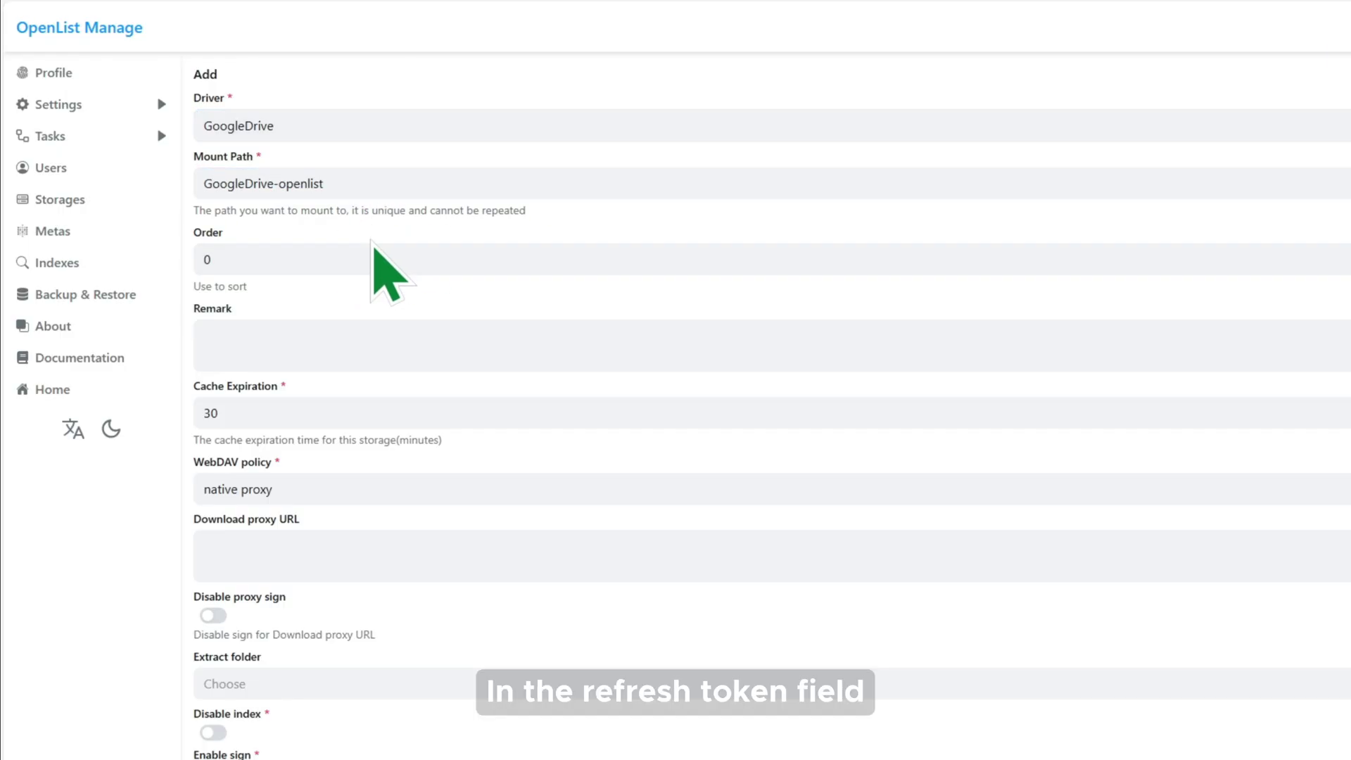
{"action": "scroll", "coordinate": [377, 278], "scroll_direction": "down", "scroll_amount": 2}
{"action": "scroll", "coordinate": [373, 317], "scroll_direction": "down", "scroll_amount": 1}
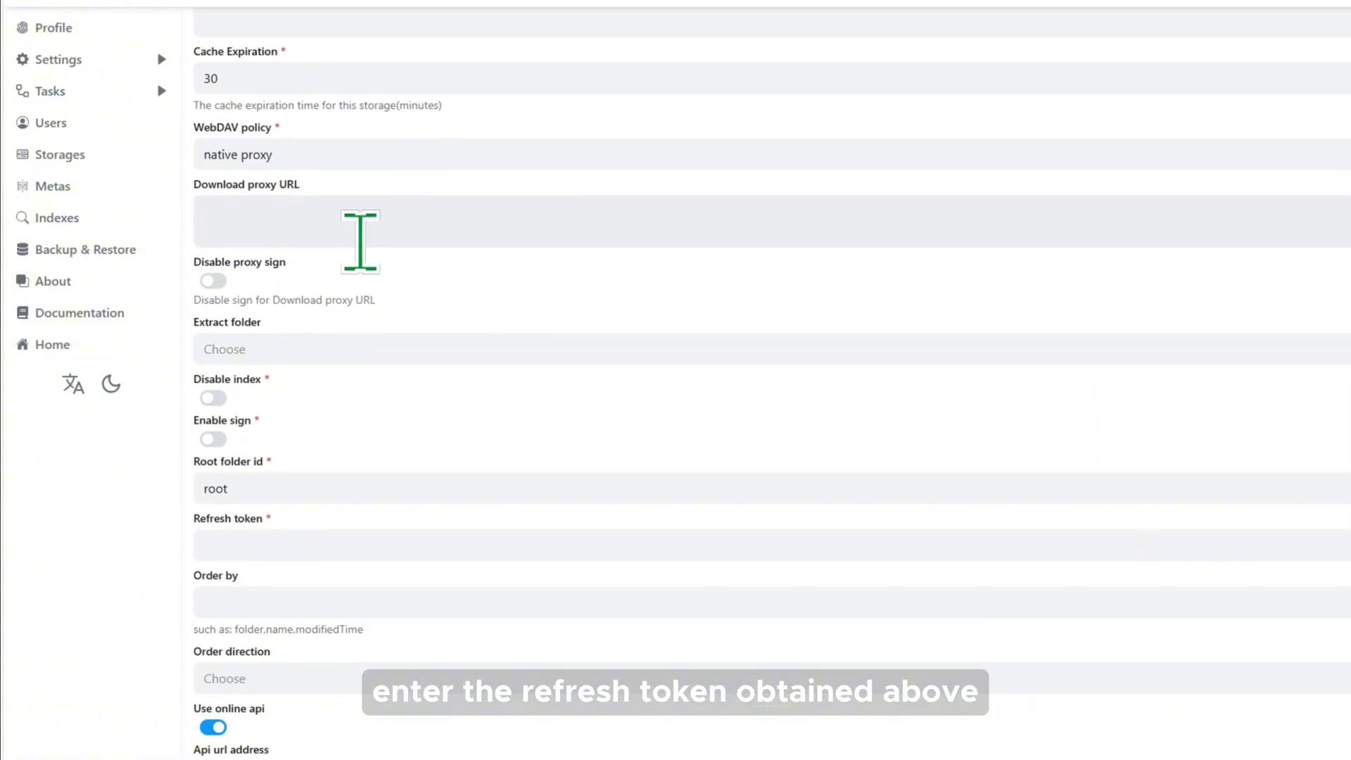
{"action": "scroll", "coordinate": [365, 238], "scroll_direction": "down", "scroll_amount": 2}
Step: Paste the refresh token, turn off online API, and paste your client ID and secret
{"action": "left_click", "coordinate": [389, 265]}
{"action": "key", "text": "ctrl+v"}
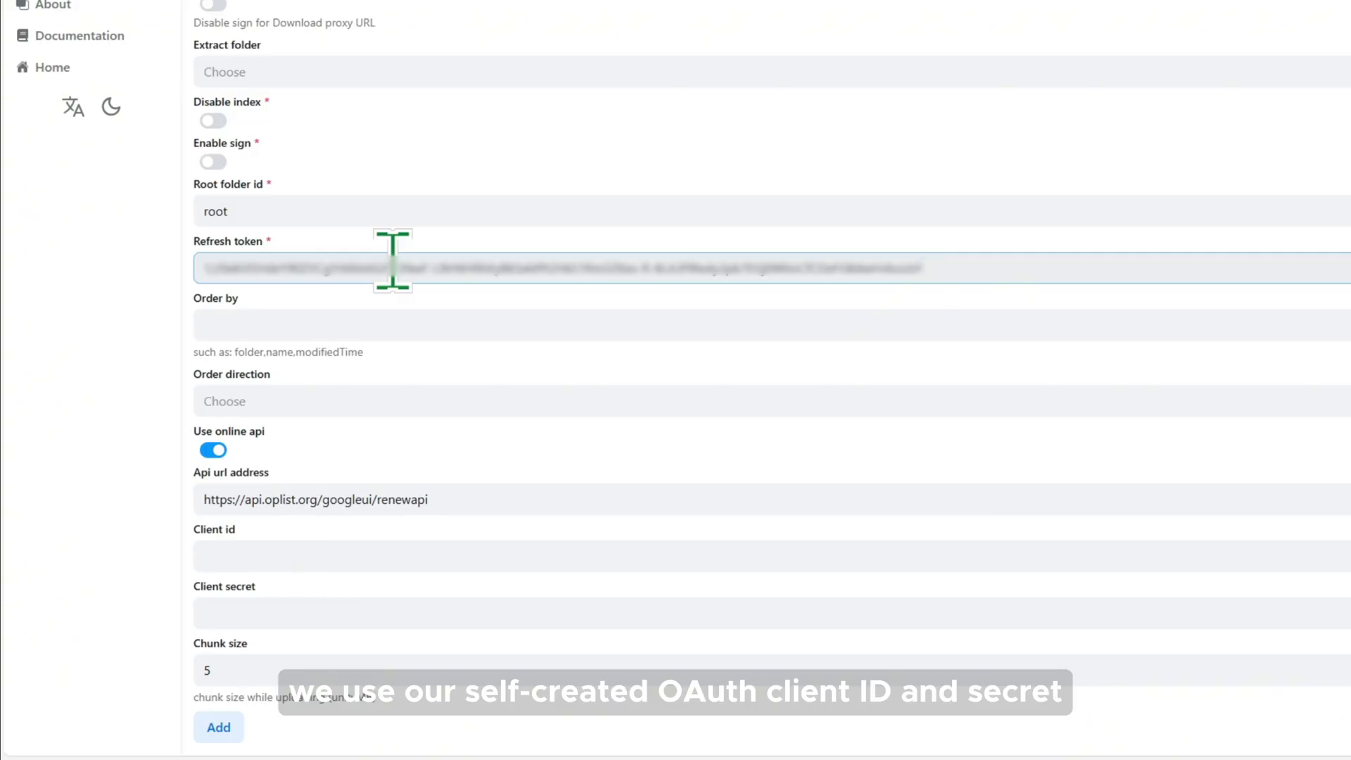
{"action": "left_click", "coordinate": [213, 451]}
{"action": "left_click", "coordinate": [317, 556]}
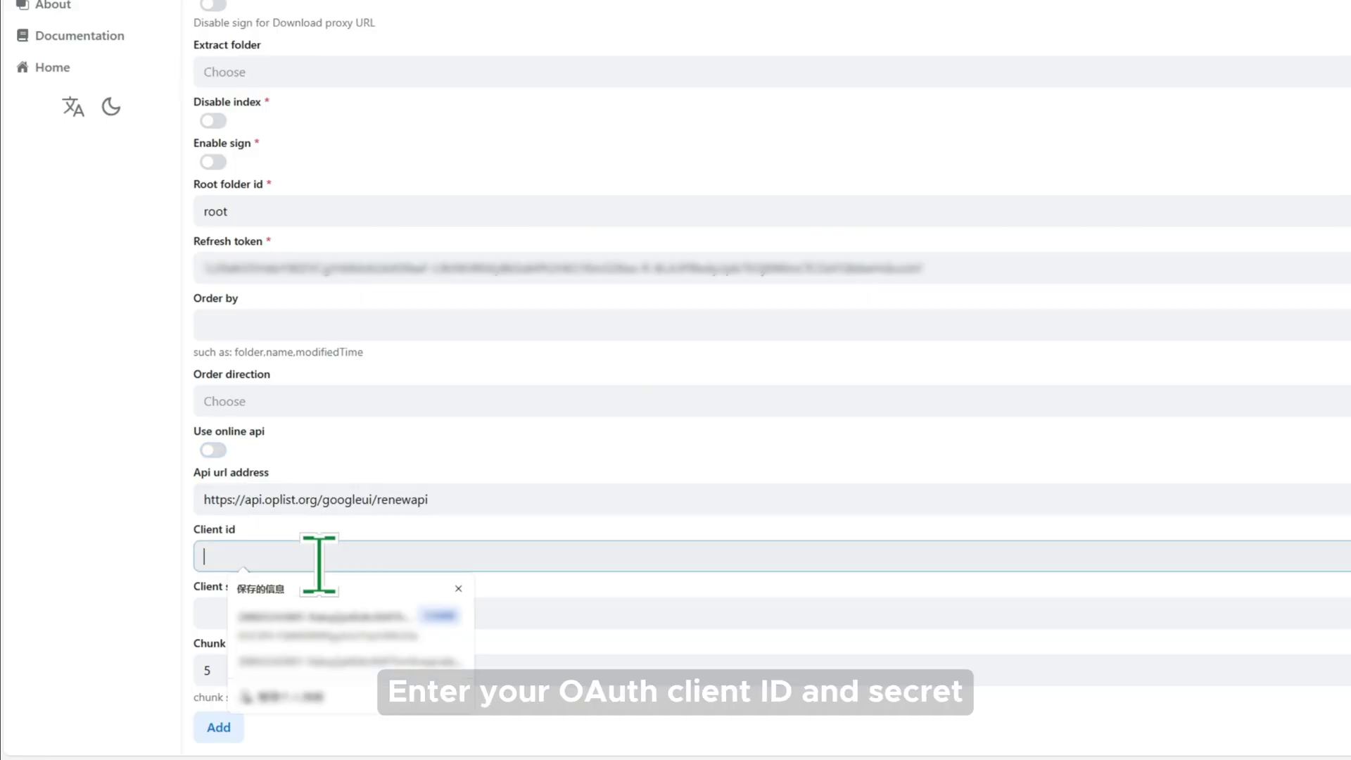
{"action": "key", "text": "ctrl+v"}
{"action": "left_click", "coordinate": [597, 598]}
{"action": "key", "text": "ctrl+v"}
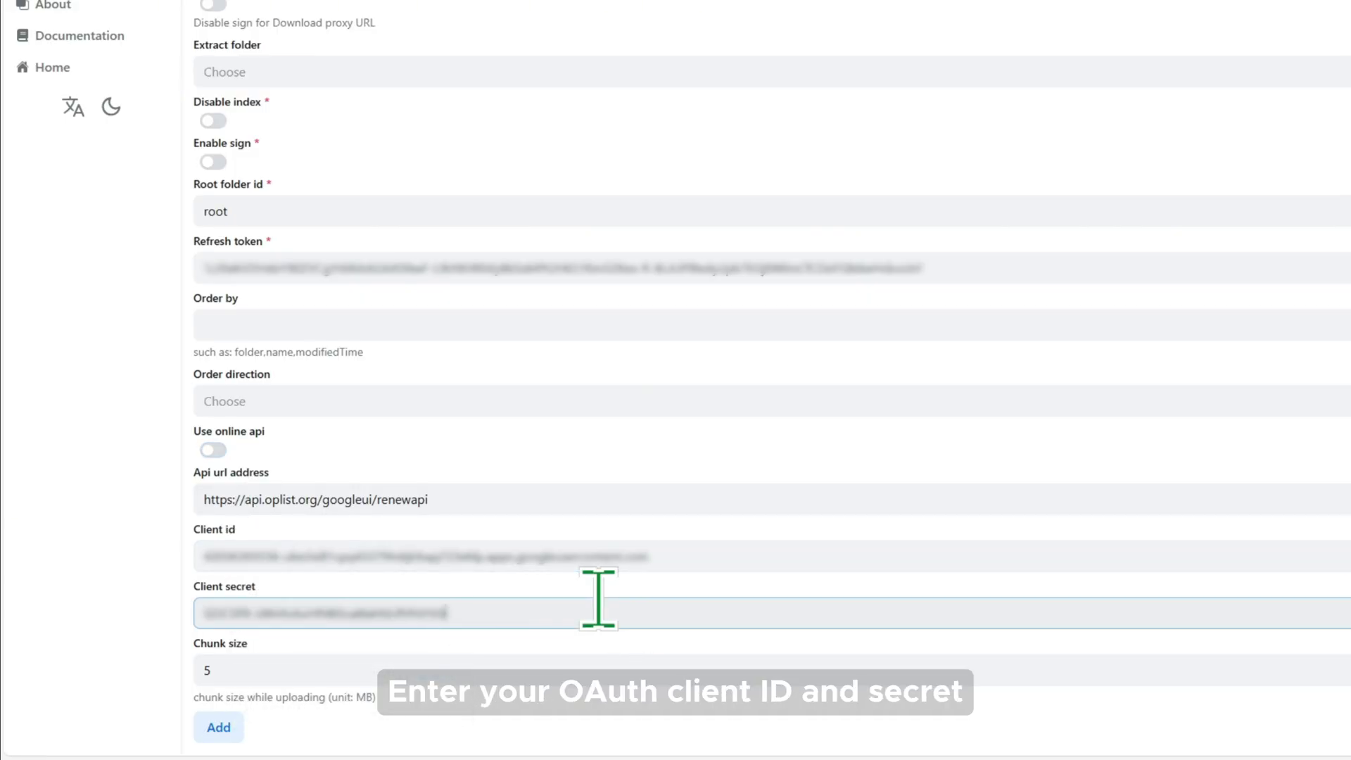
Step: Add the GoogleDrive-openlist storage and view it beside home in the home listing
{"action": "left_click", "coordinate": [219, 727]}
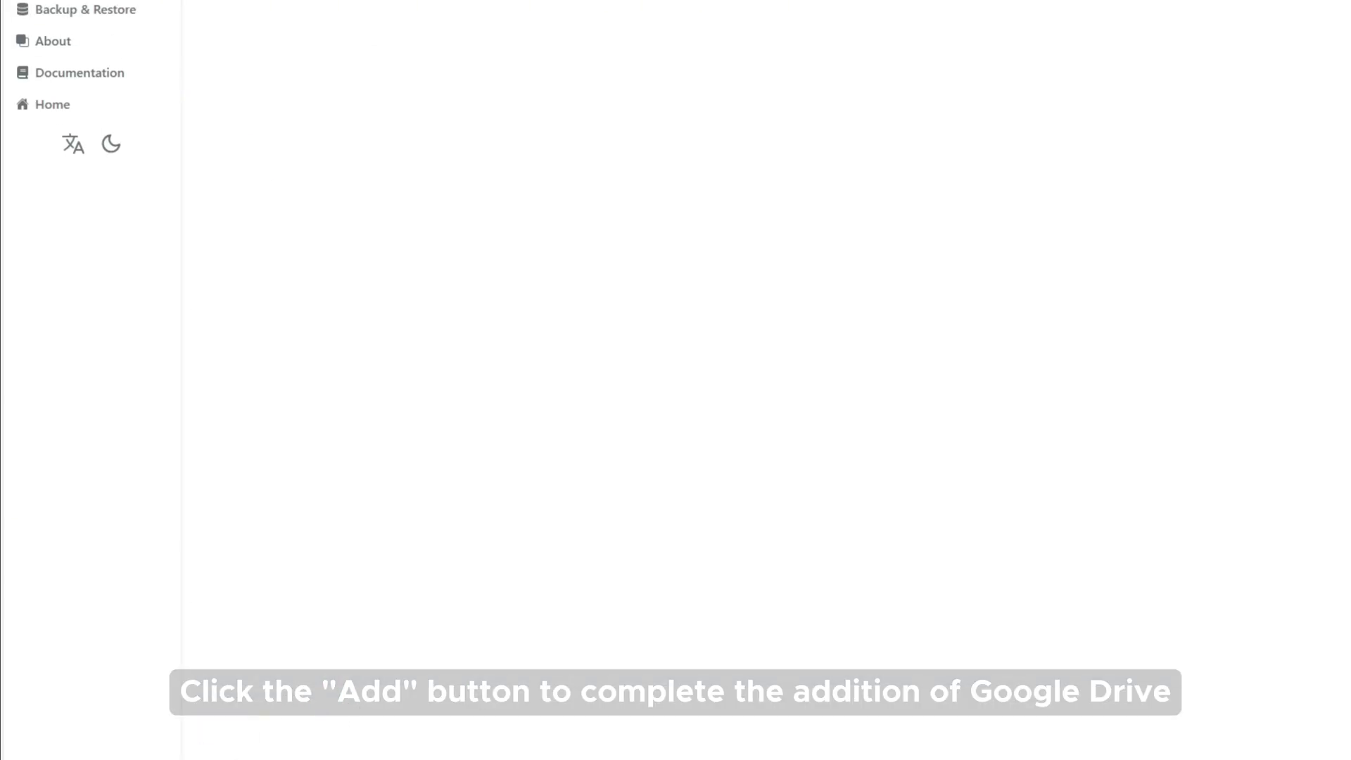
{"action": "left_click", "coordinate": [51, 390]}
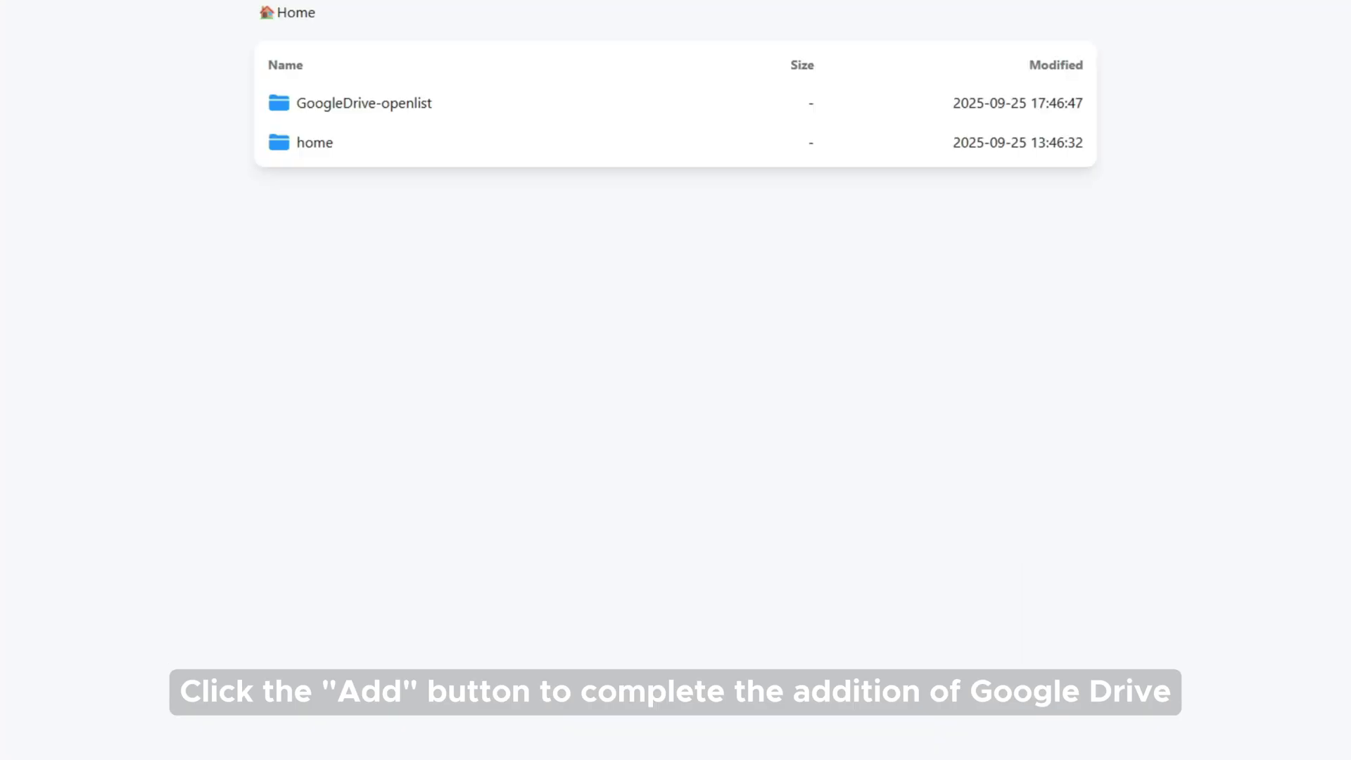